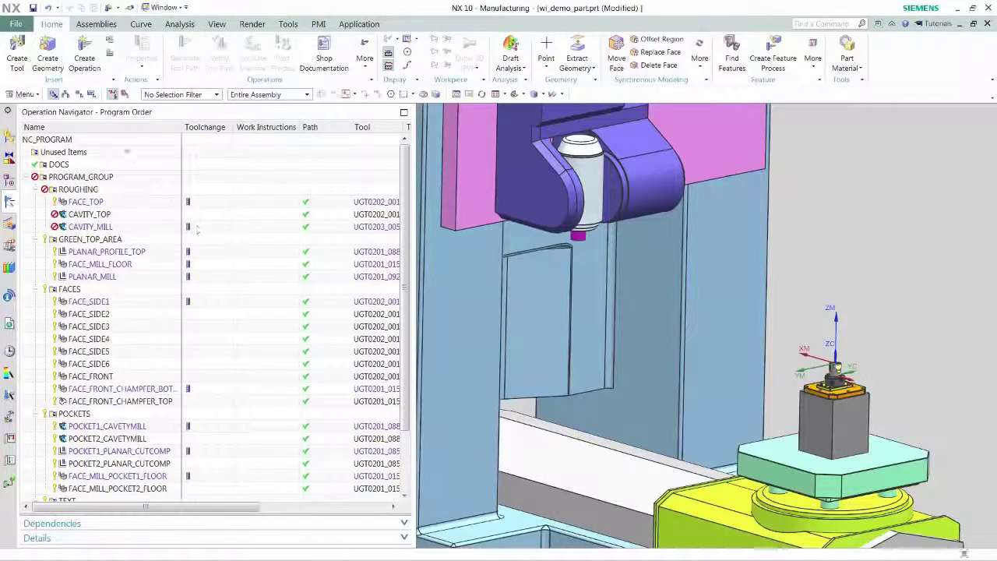
- Create a work_instruction documentation operation named general_setup in the DOCS program with geometry MCS_G54
{"action": "left_click", "coordinate": [84, 63]}
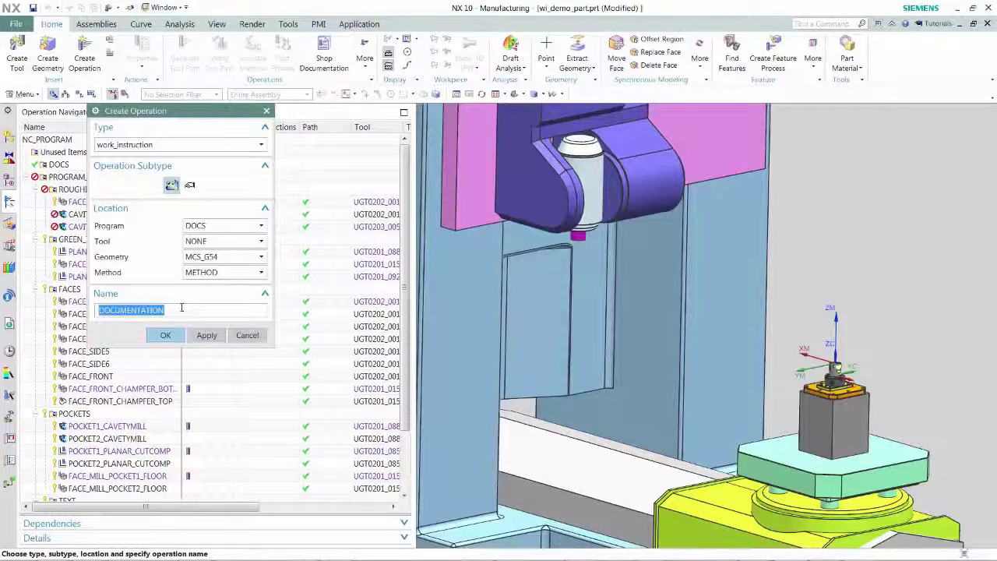
{"action": "type", "text": "al"}
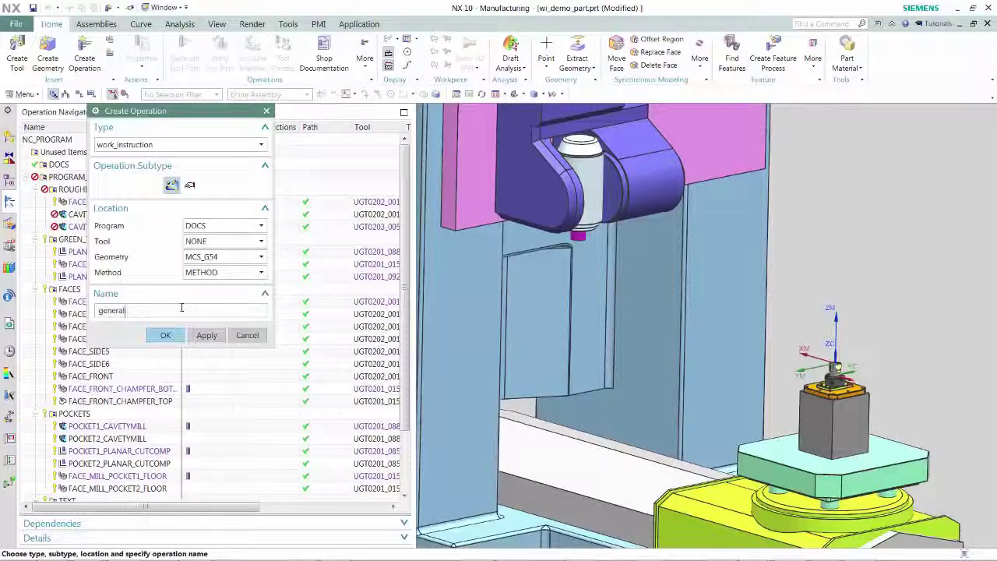
{"action": "type", "text": "eneral_setup"}
{"action": "key", "text": "Return"}
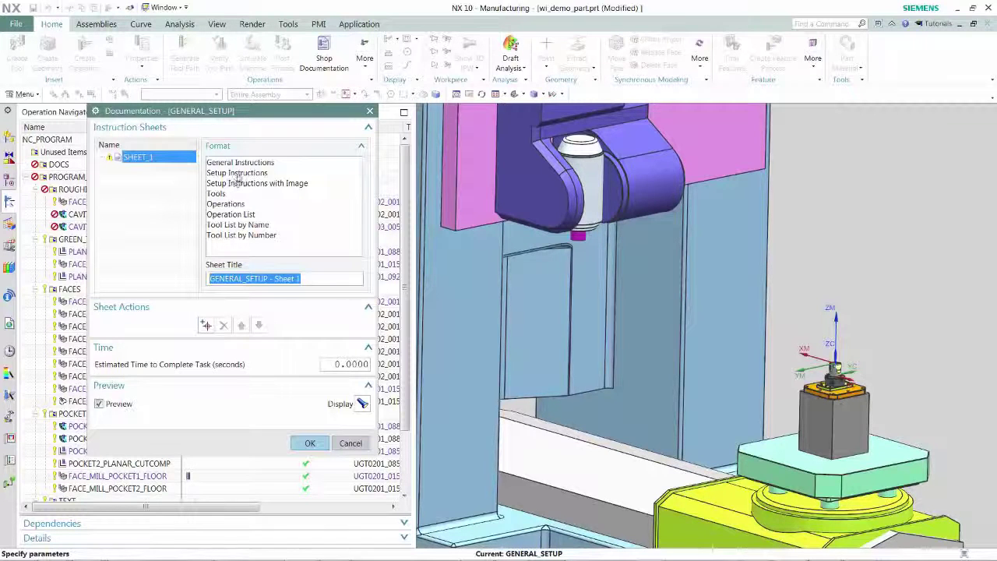
- Give the first instruction sheet the General Instructions format and check its setup sheet preview
{"action": "right_click", "coordinate": [277, 283]}
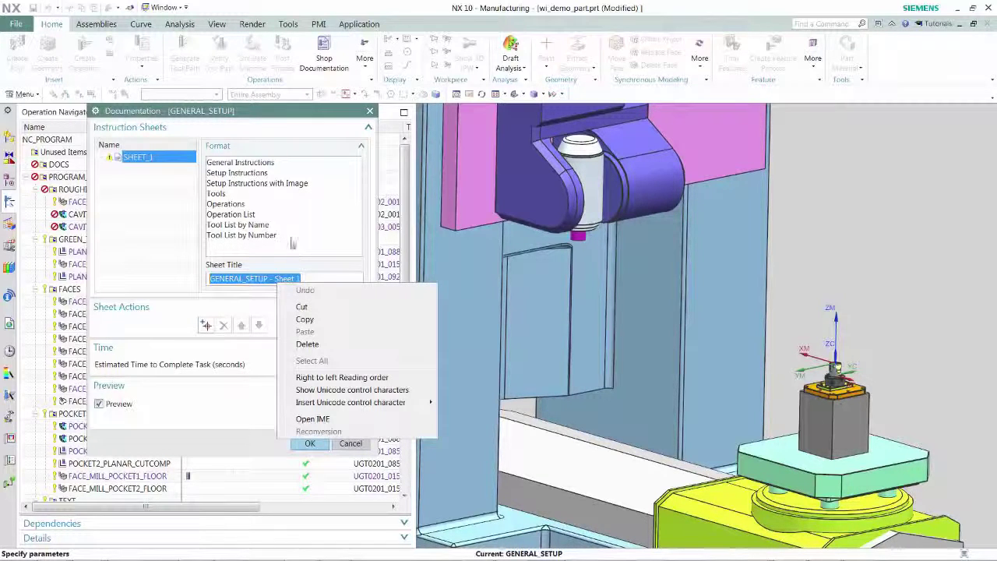
{"action": "left_click", "coordinate": [240, 163]}
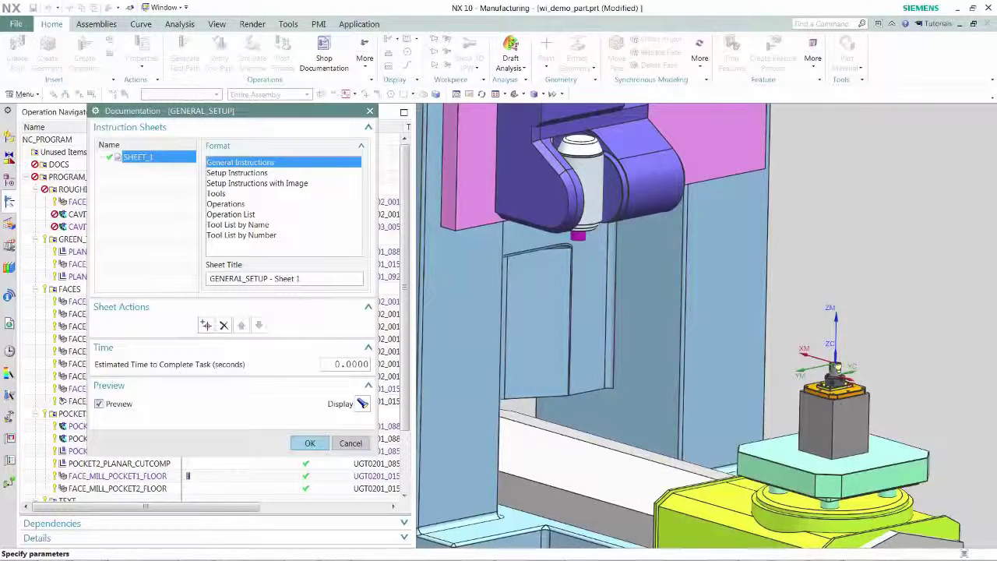
{"action": "left_click_drag", "start_coordinate": [996, 109], "coordinate": [616, 106]}
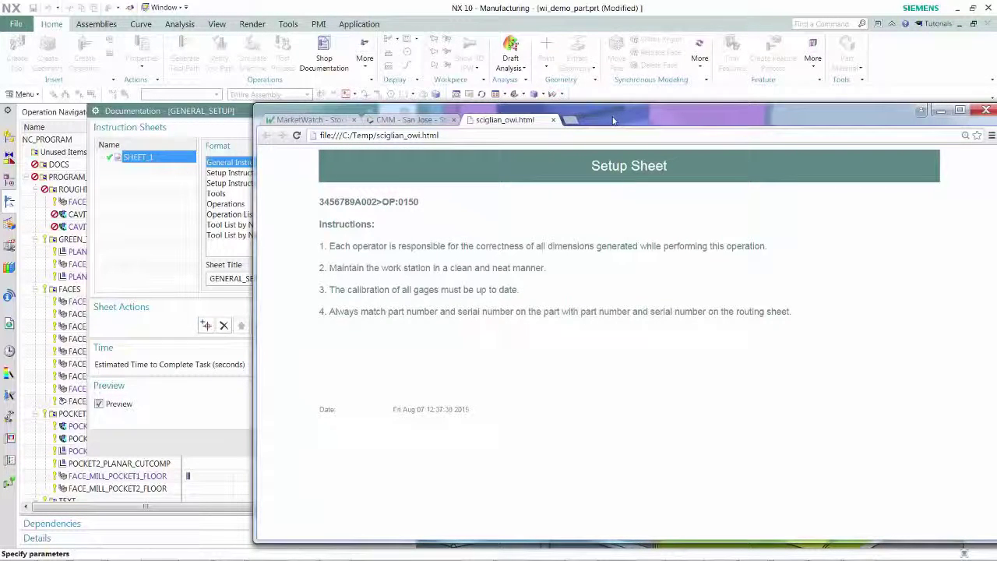
{"action": "left_click_drag", "start_coordinate": [613, 120], "coordinate": [996, 109]}
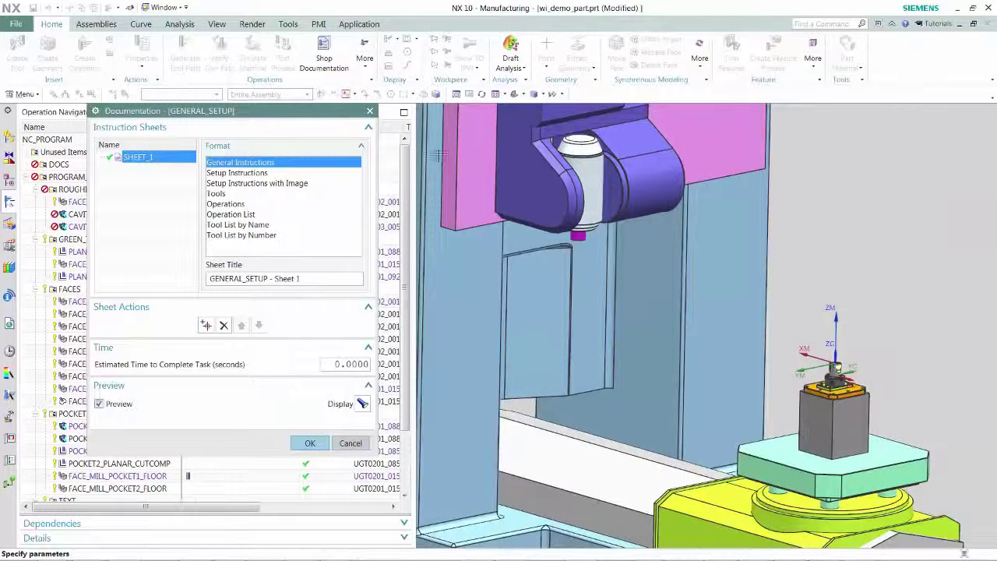
- Add a second sheet in the Setup Instructions format and capture the current machine view as its product view camera
{"action": "left_click", "coordinate": [208, 326]}
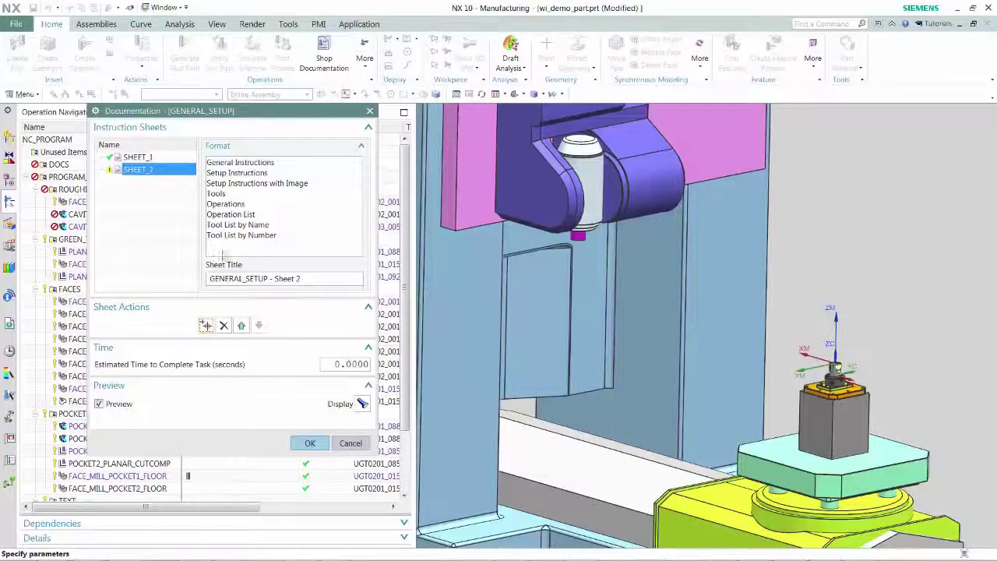
{"action": "left_click", "coordinate": [229, 174]}
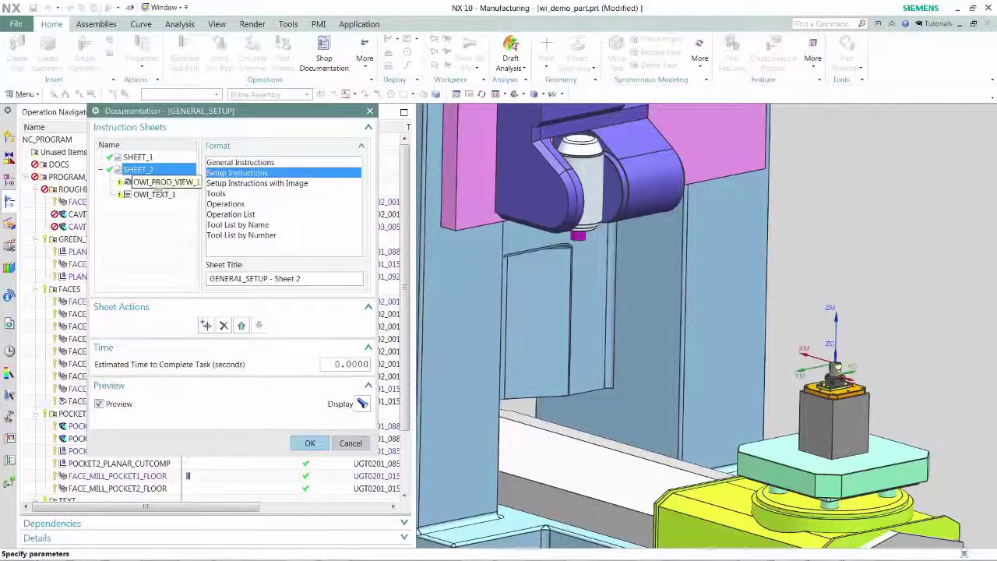
{"action": "left_click", "coordinate": [142, 184]}
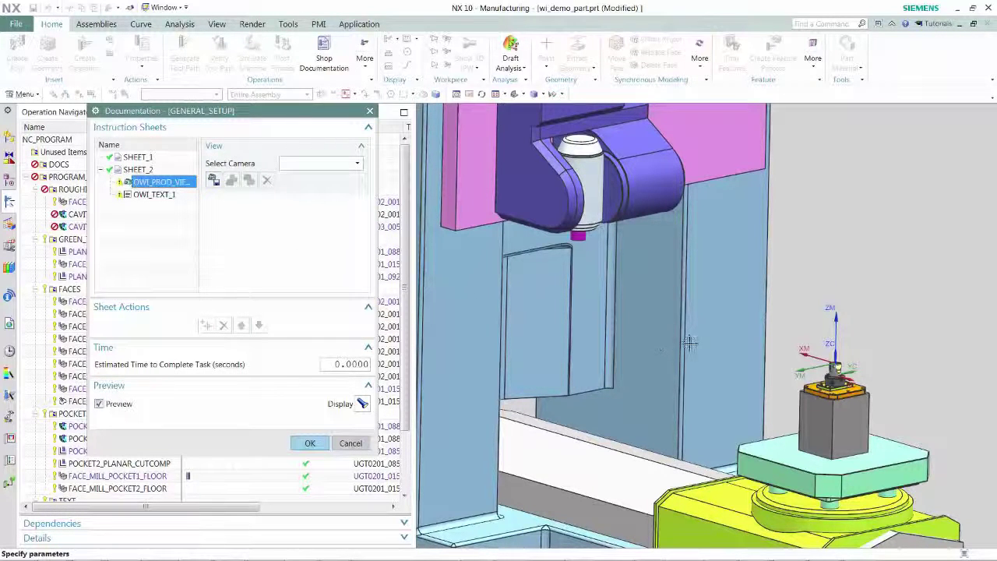
{"action": "left_click", "coordinate": [214, 182]}
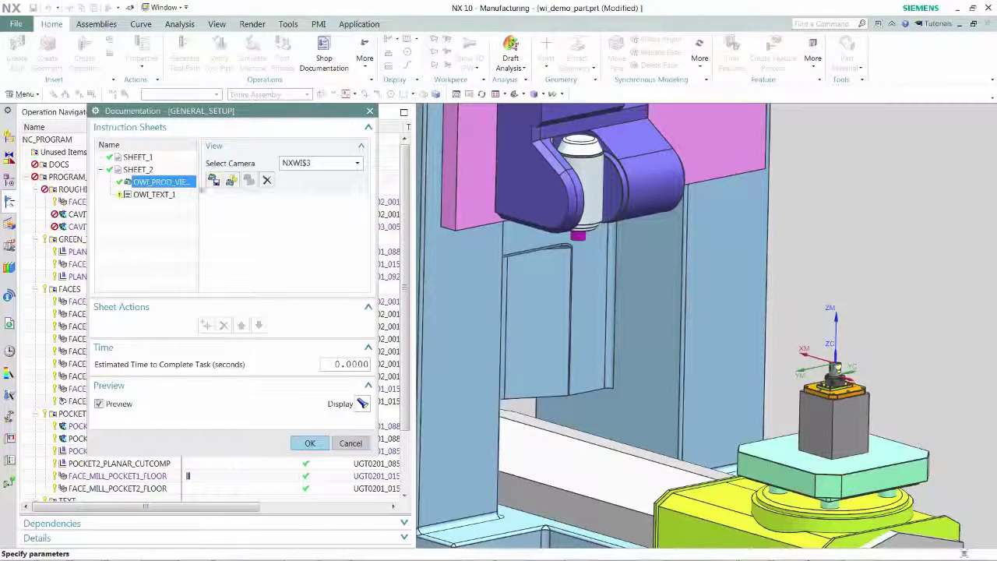
- Fill SHEET_2's text with the quick texts "Review Fixture Diagram for this Setup" and "Clean chips from part with compressed air", and accept the documentation
{"action": "left_click", "coordinate": [149, 195]}
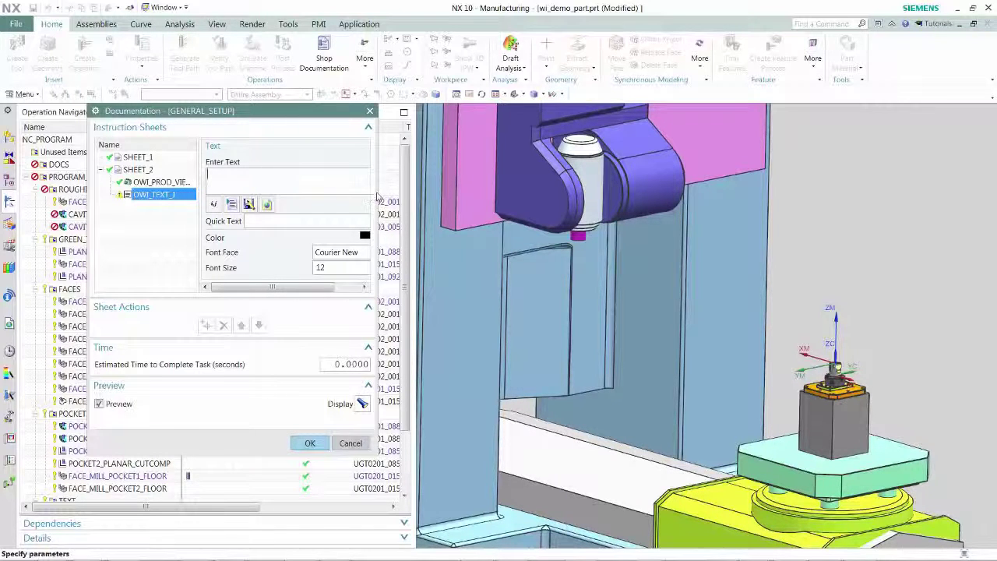
{"action": "left_click_drag", "start_coordinate": [377, 351], "coordinate": [435, 351]}
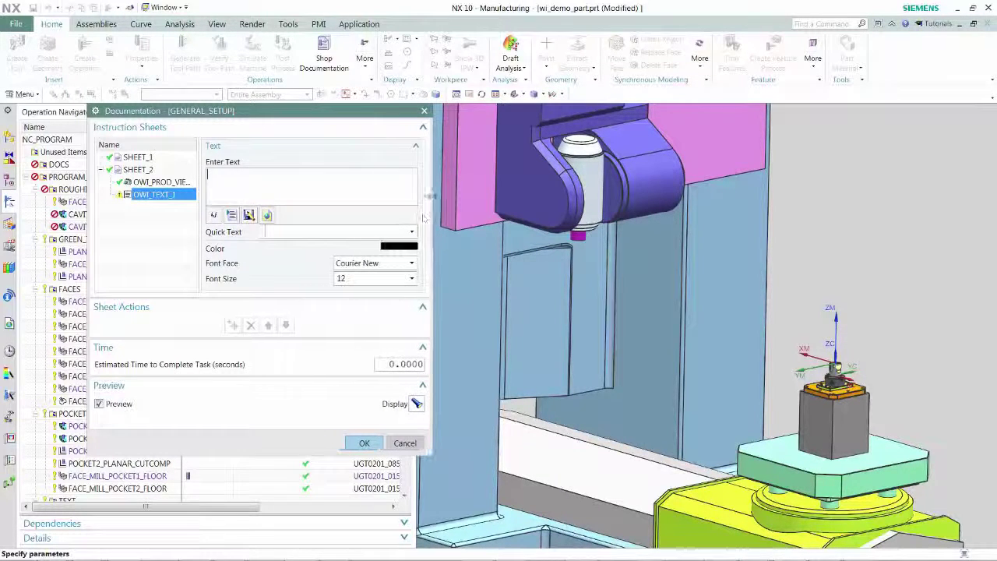
{"action": "left_click", "coordinate": [412, 234]}
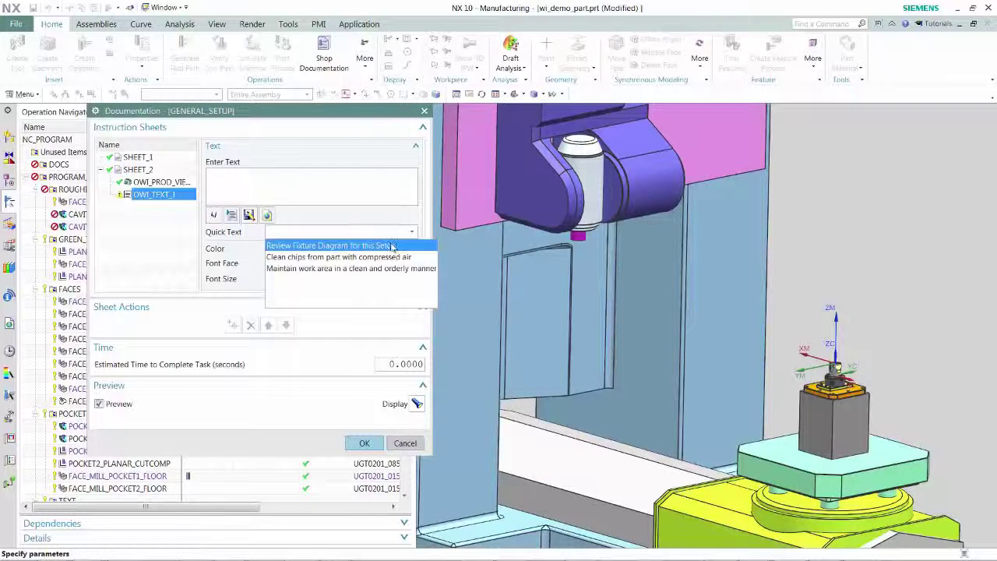
{"action": "left_click", "coordinate": [389, 246]}
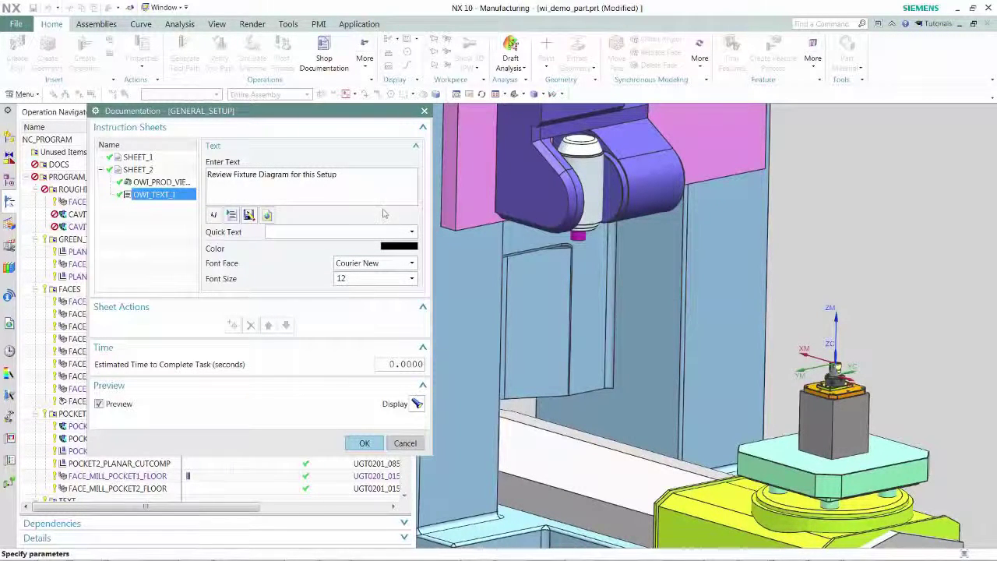
{"action": "left_click", "coordinate": [406, 231]}
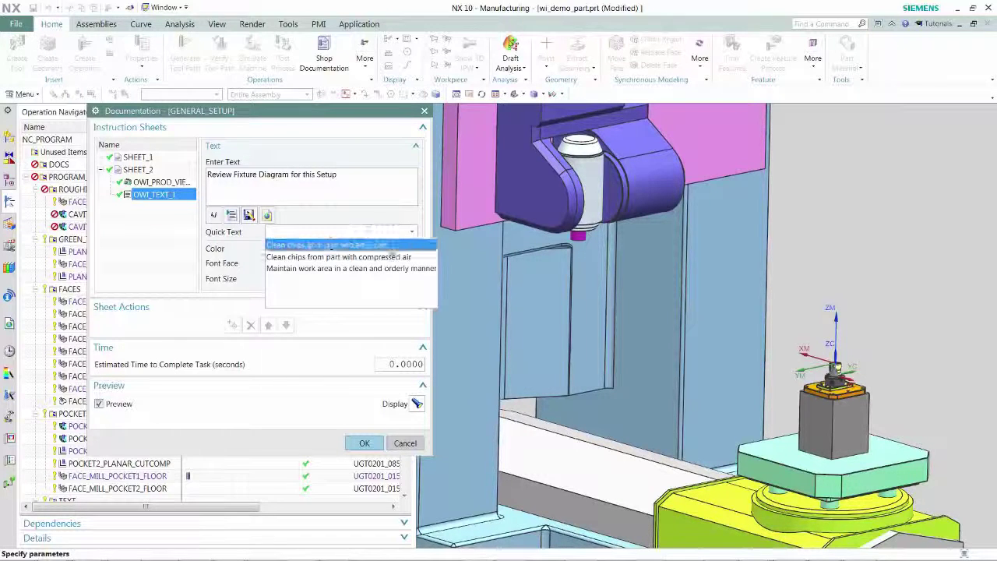
{"action": "left_click", "coordinate": [386, 257]}
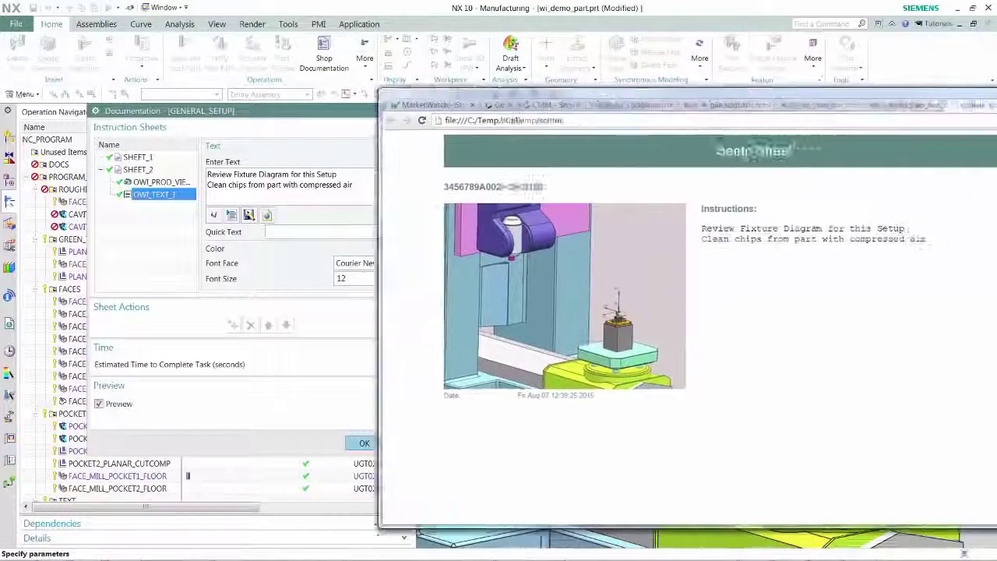
{"action": "mouse_move", "coordinate": [511, 107]}
{"action": "left_mouse_down"}
{"action": "mouse_move", "coordinate": [467, 110]}
{"action": "mouse_move", "coordinate": [876, 78]}
{"action": "mouse_move", "coordinate": [996, 109]}
{"action": "left_mouse_up"}
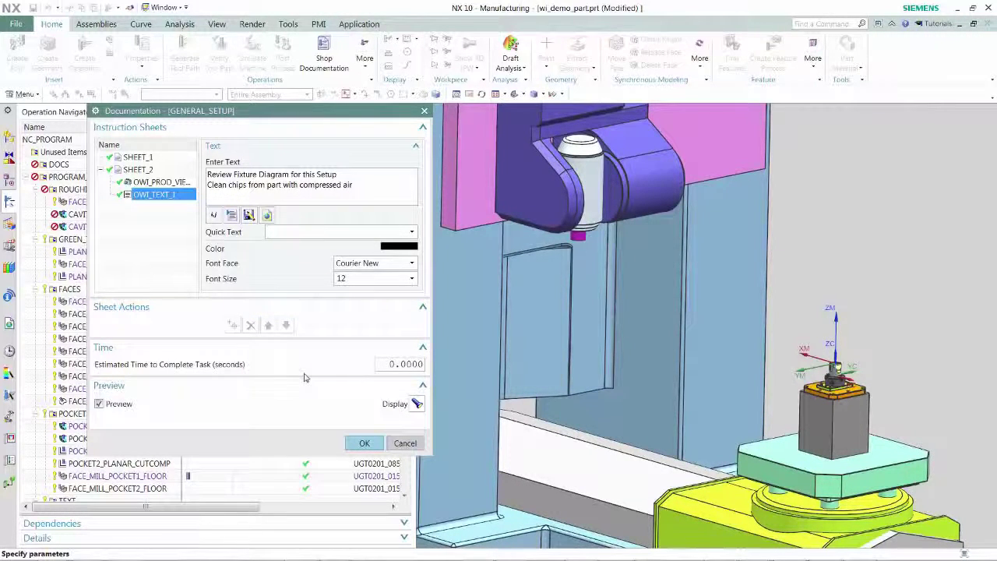
{"action": "left_click", "coordinate": [362, 443]}
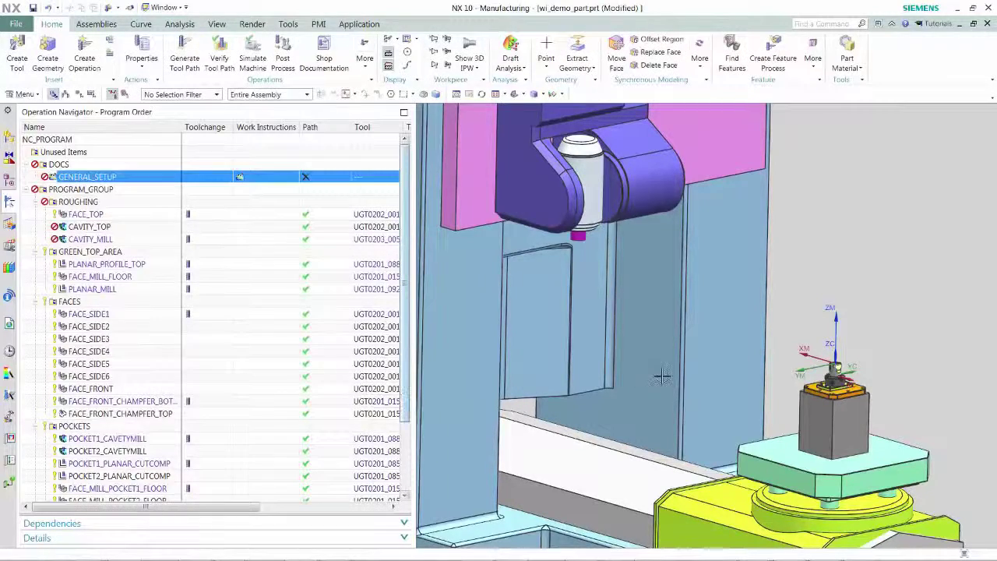
- Make WorkInstructions the work view and frame a close-up of the part clamped in its round fixture
{"action": "scroll", "coordinate": [793, 410], "scroll_direction": "up", "scroll_amount": 2}
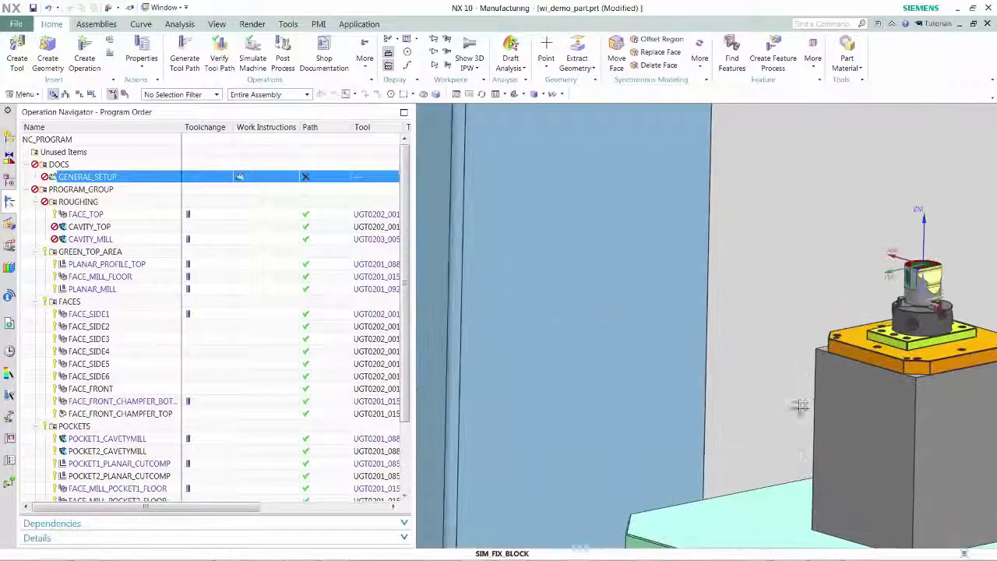
{"action": "left_click", "coordinate": [9, 178]}
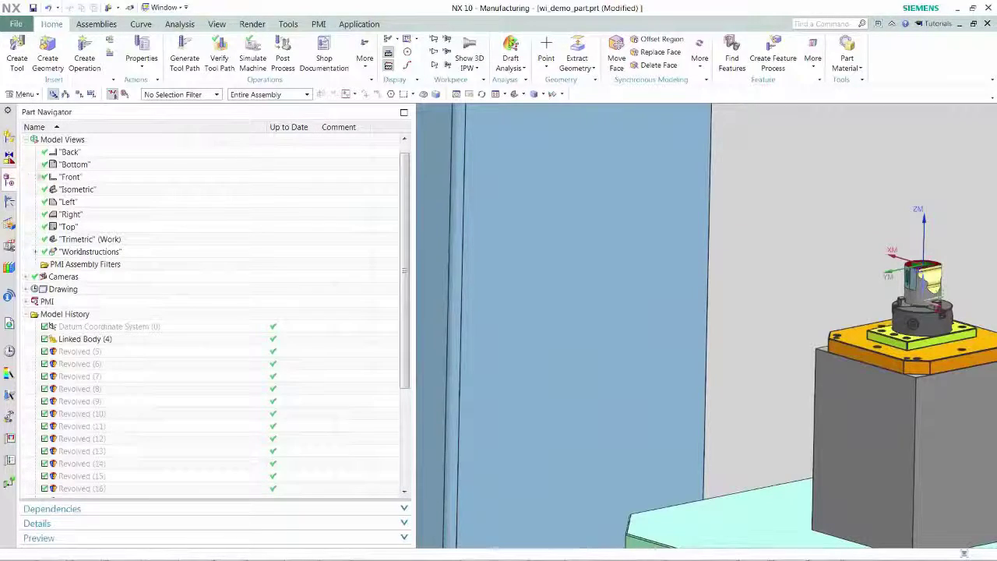
{"action": "double_click", "coordinate": [68, 253]}
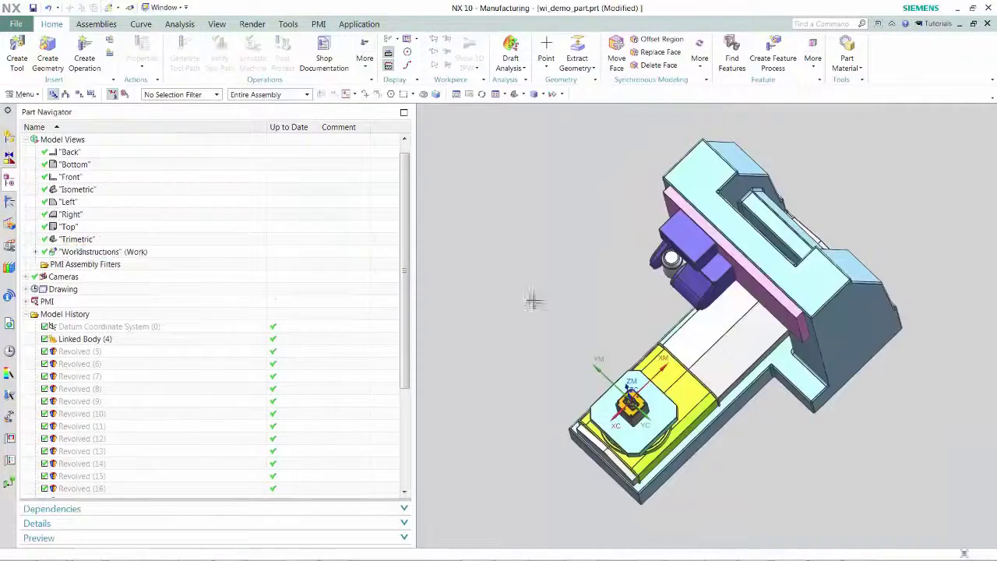
{"action": "scroll", "coordinate": [595, 354], "scroll_direction": "up", "scroll_amount": 5}
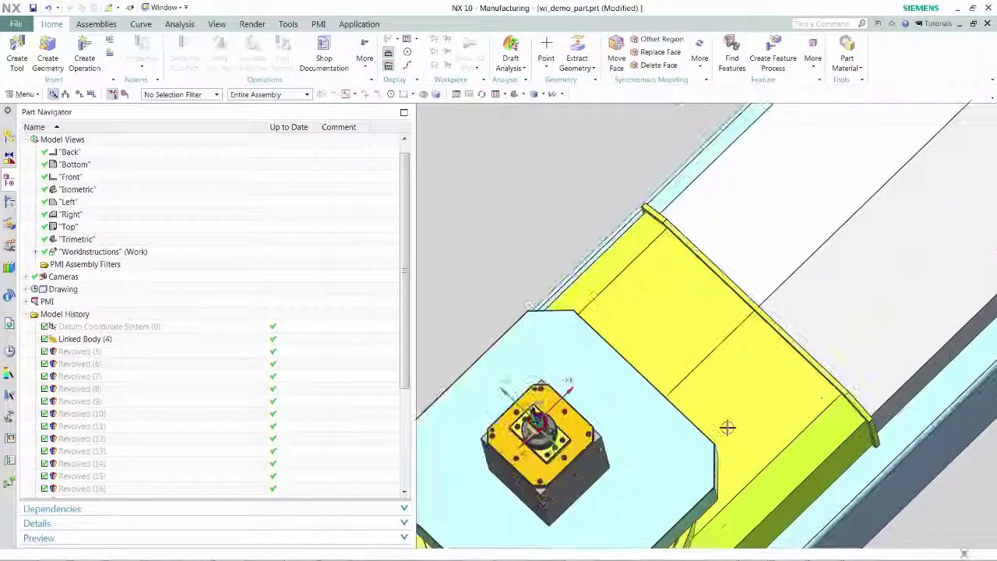
{"action": "scroll", "coordinate": [655, 442], "scroll_direction": "down", "scroll_amount": 5}
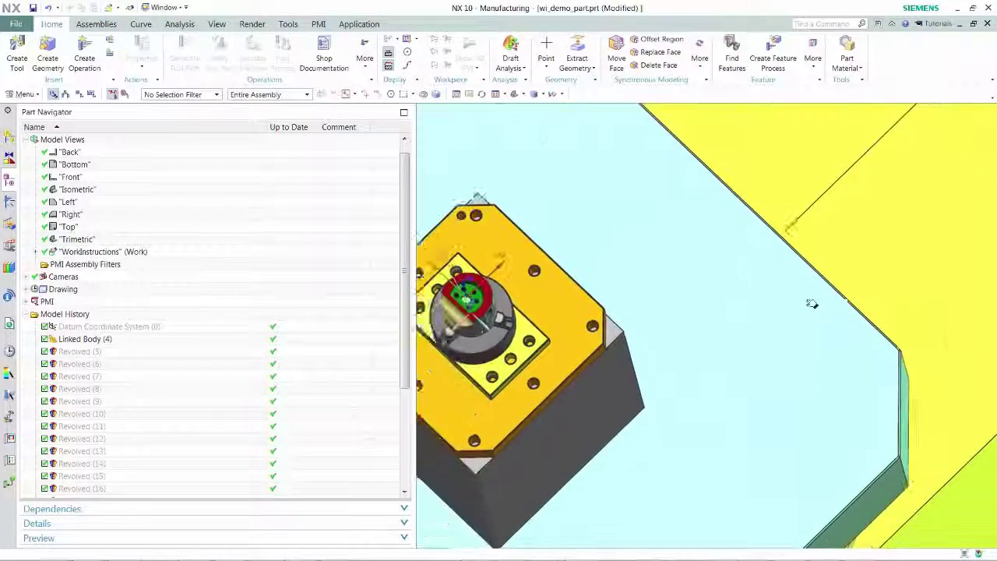
{"action": "scroll", "coordinate": [661, 331], "scroll_direction": "up", "scroll_amount": 3}
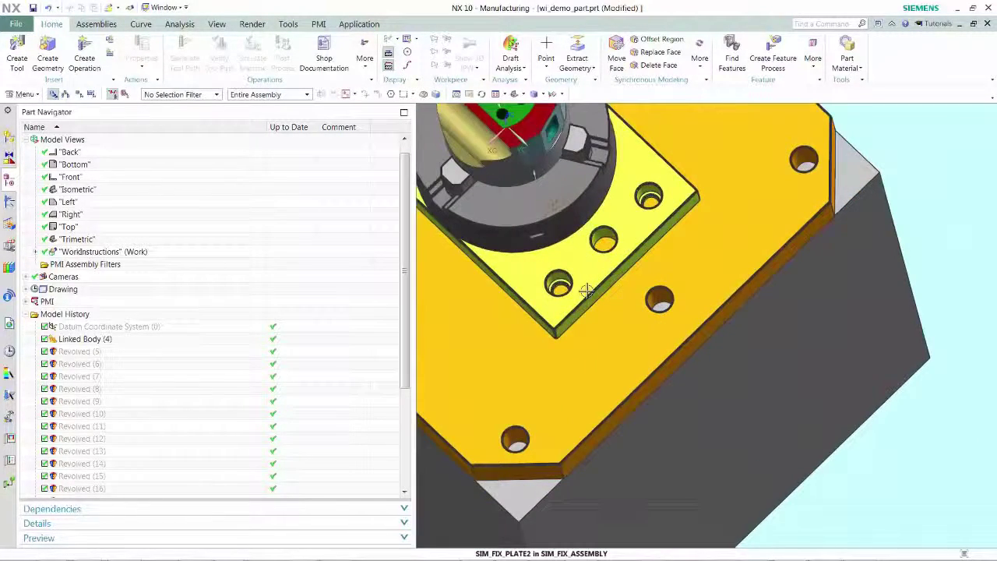
{"action": "scroll", "coordinate": [606, 403], "scroll_direction": "up", "scroll_amount": 3}
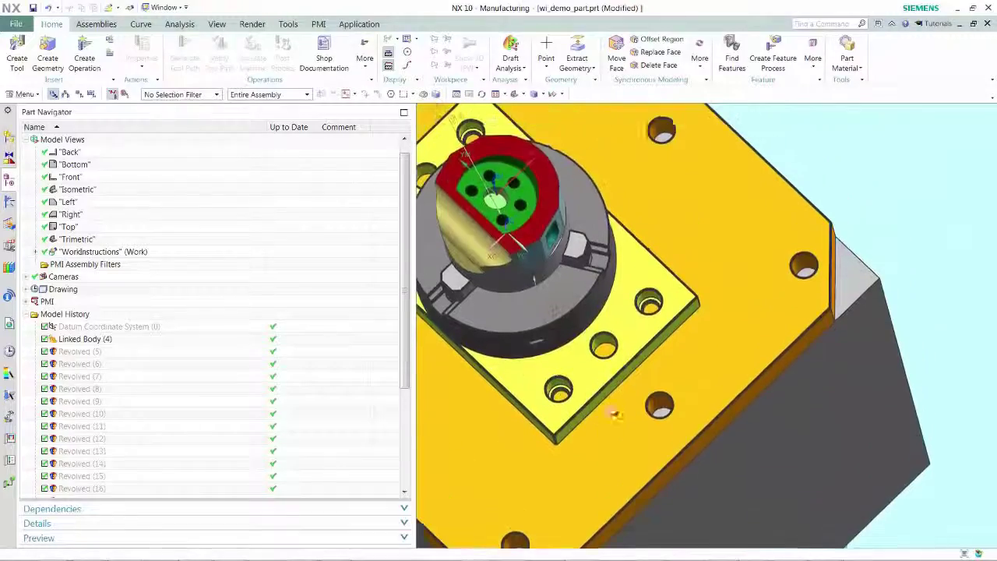
{"action": "scroll", "coordinate": [547, 338], "scroll_direction": "up", "scroll_amount": 2}
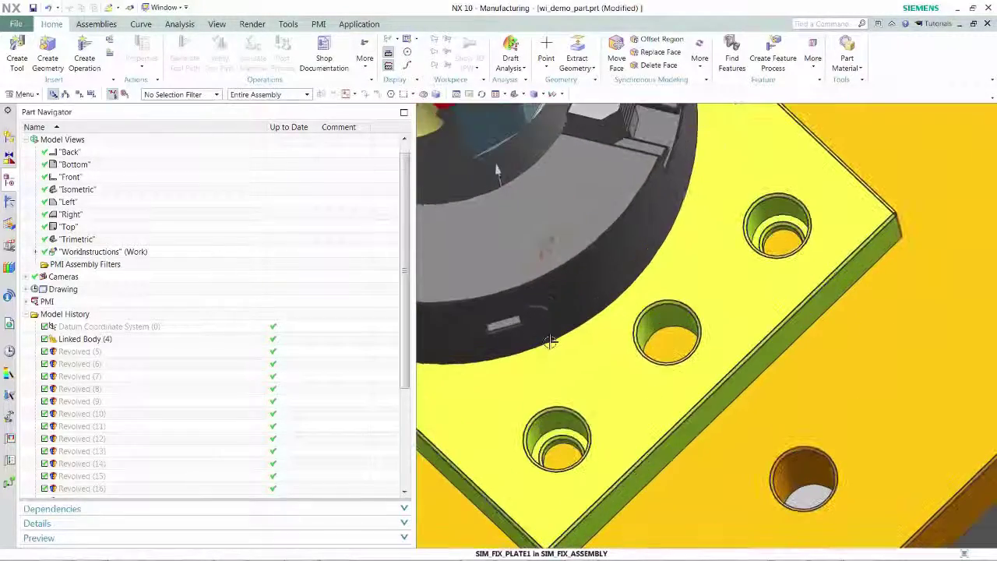
{"action": "middle_click_drag", "start_coordinate": [547, 338], "coordinate": [767, 530], "text": "shift"}
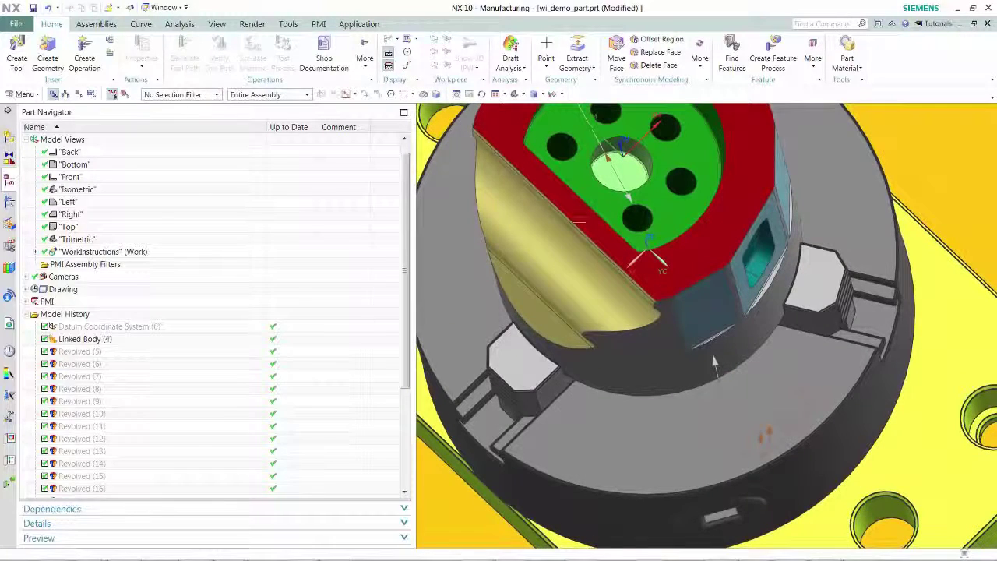
- Create another work_instruction documentation operation in the DOCS program, named runoutcheck
{"action": "left_click", "coordinate": [9, 203]}
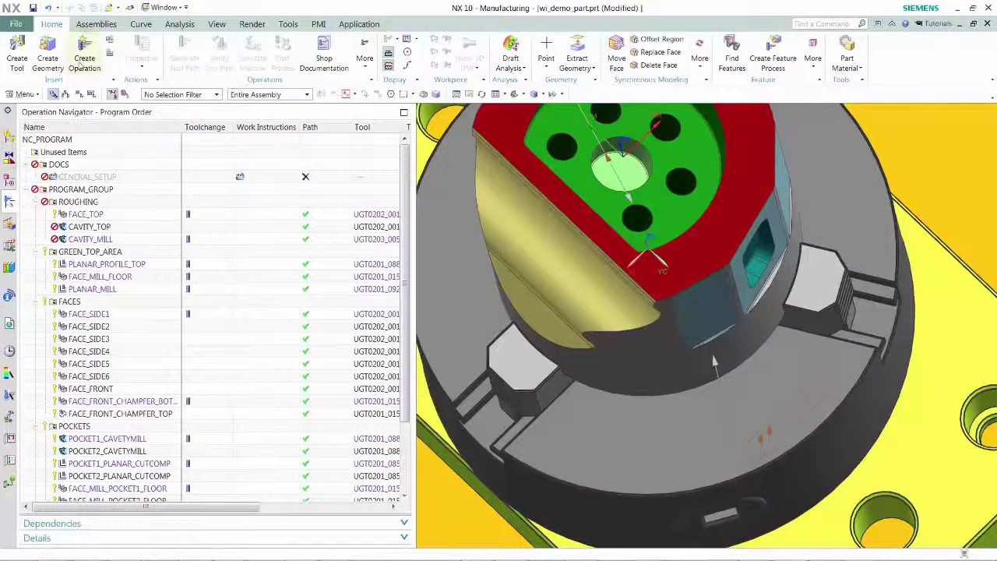
{"action": "left_click", "coordinate": [83, 62]}
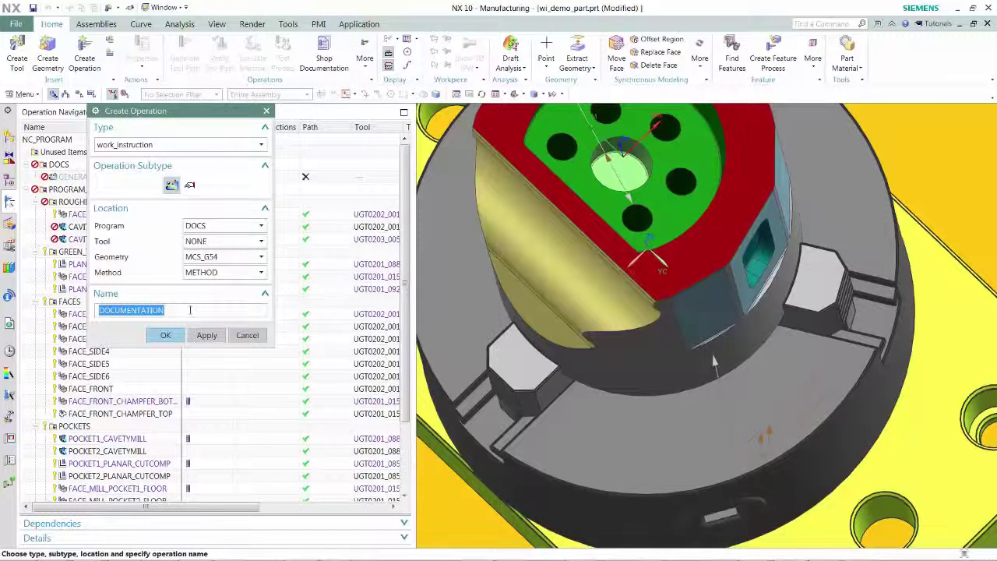
{"action": "type", "text": "runou"}
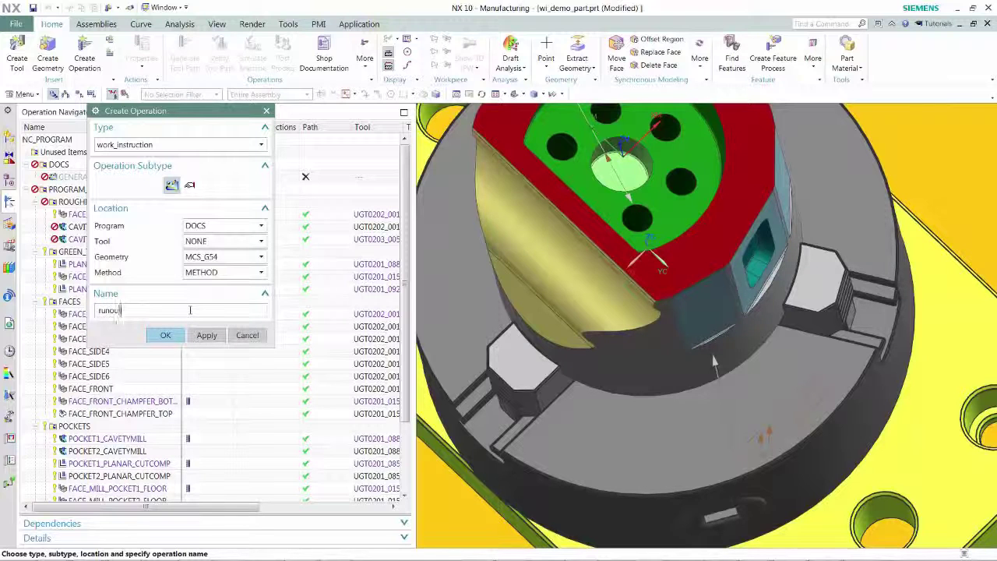
{"action": "type", "text": "tcheck"}
{"action": "key", "text": "Return"}
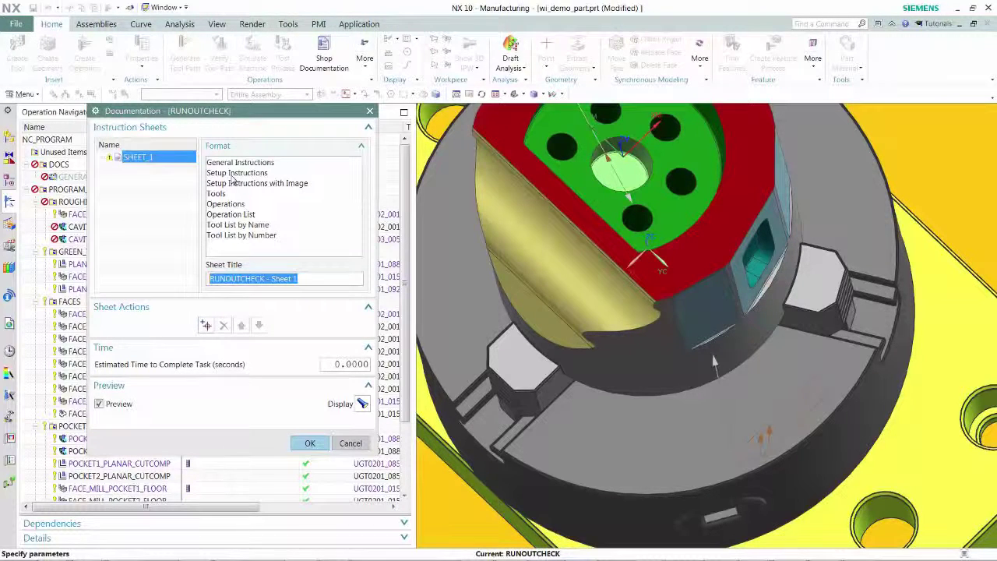
- Give the runout check sheet the Setup Instructions format and capture the current close-up as its product view camera
{"action": "left_click", "coordinate": [231, 174]}
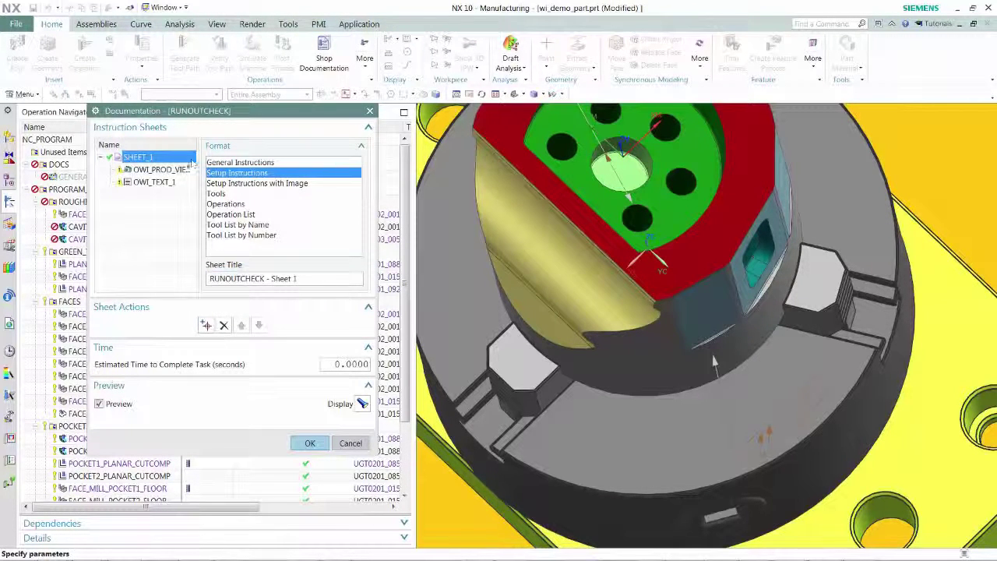
{"action": "left_click", "coordinate": [162, 170]}
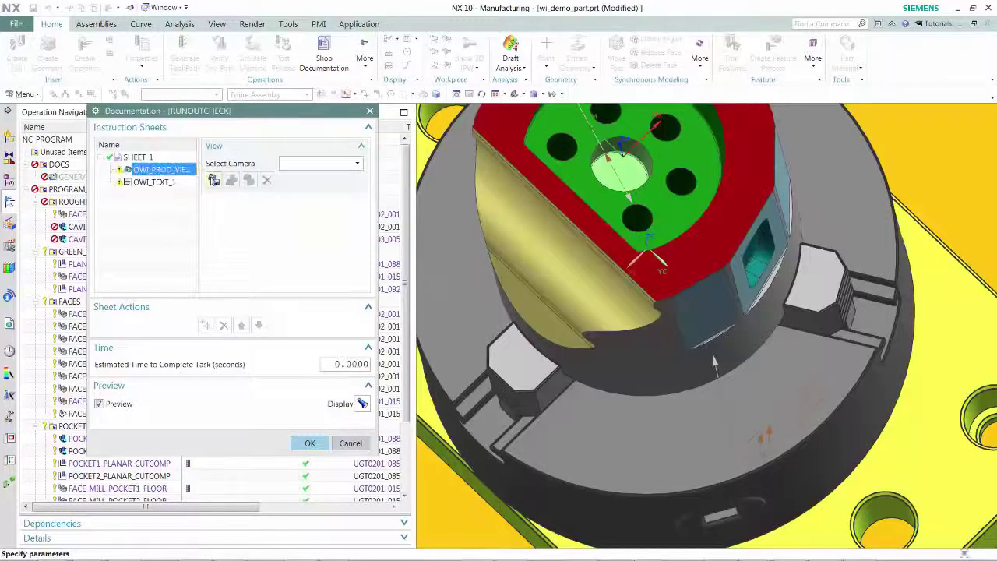
{"action": "left_click", "coordinate": [213, 181]}
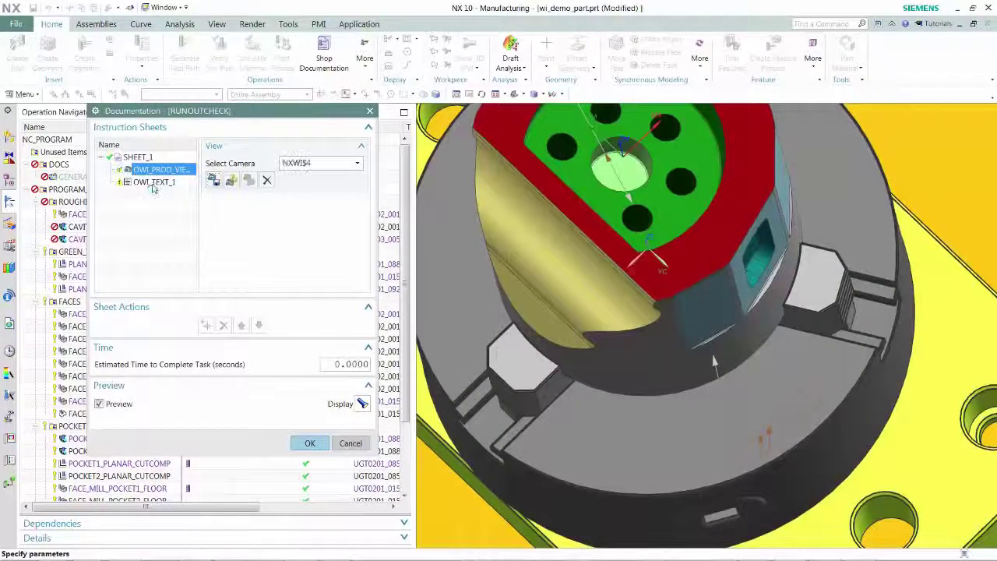
- Enter the text "Use shims to achieve indicated runout" on the runout check sheet and accept the documentation
{"action": "left_click", "coordinate": [154, 182]}
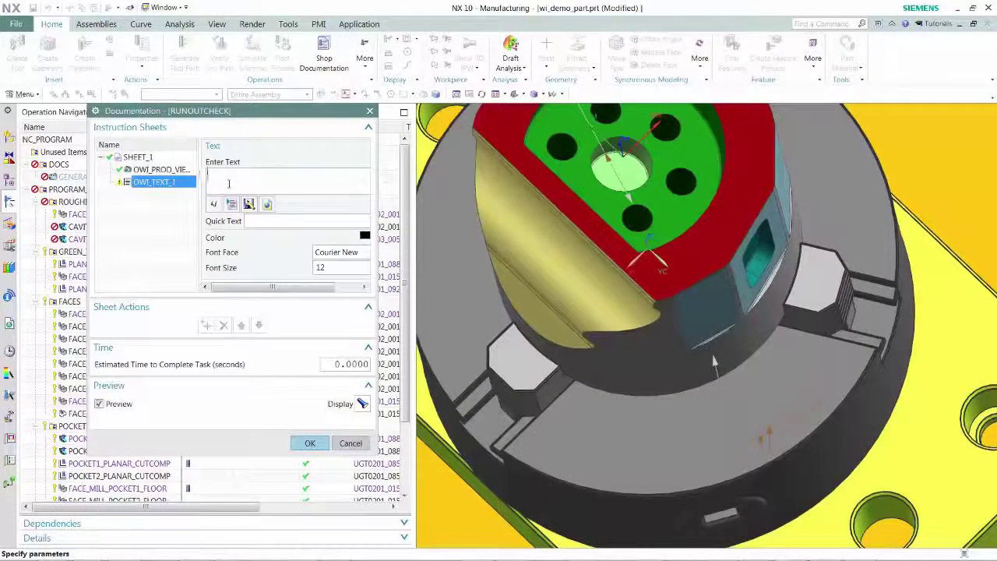
{"action": "type", "text": "Use shims to a"}
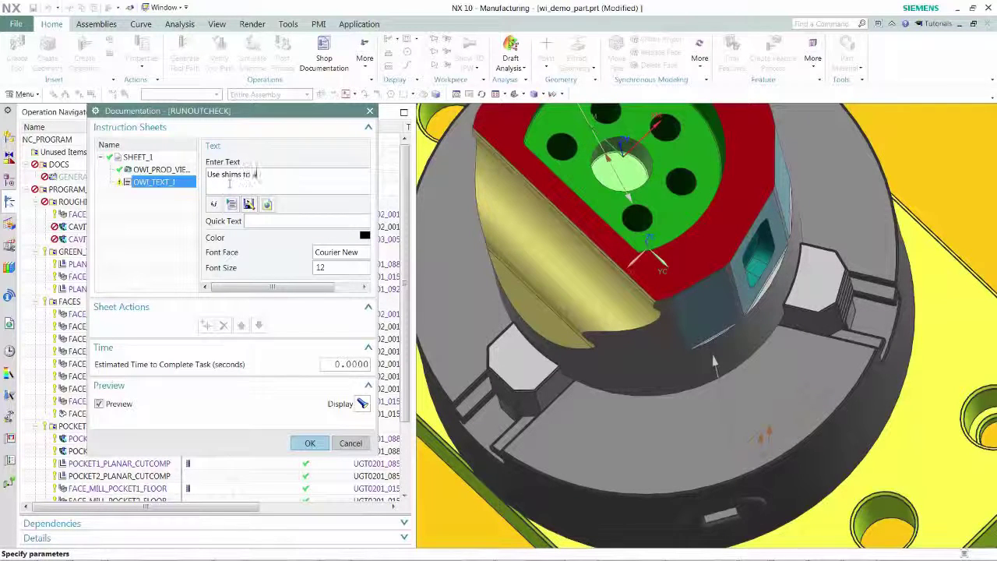
{"action": "type", "text": "chieve indicated runout"}
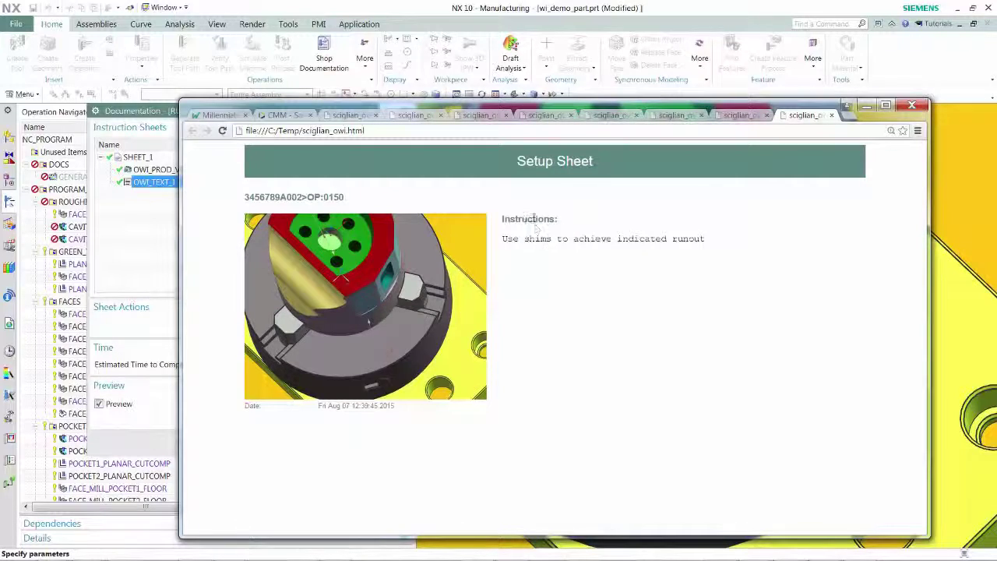
{"action": "left_click_drag", "start_coordinate": [500, 105], "coordinate": [996, 62]}
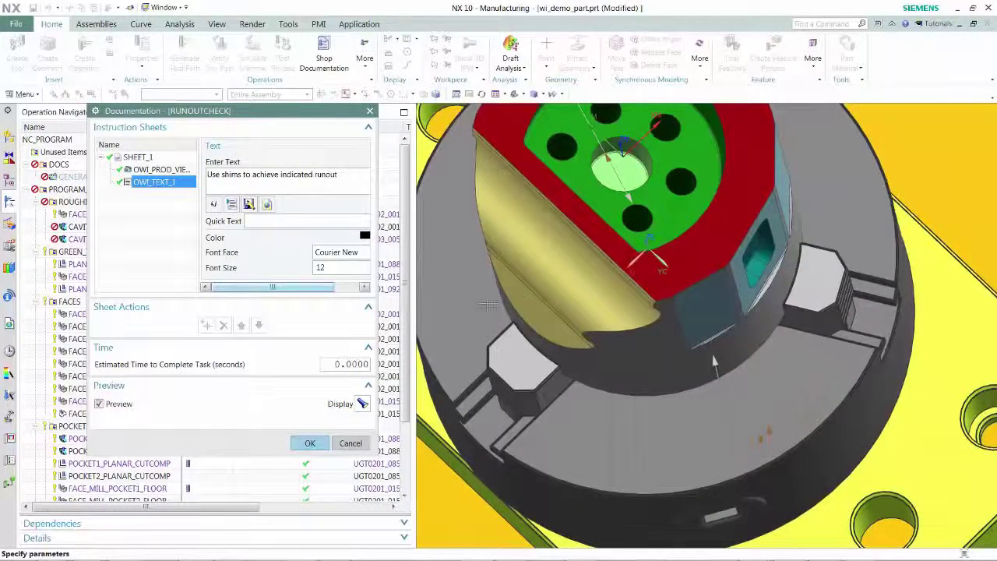
{"action": "left_click", "coordinate": [310, 442]}
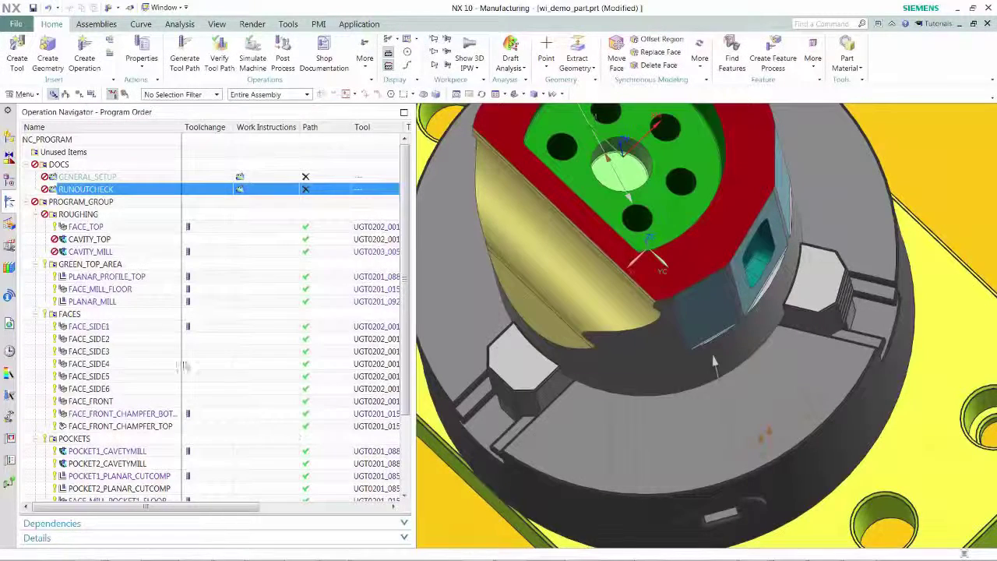
- Create another work_instruction documentation operation in the DOCS program, named tool_list
{"action": "left_click", "coordinate": [84, 56]}
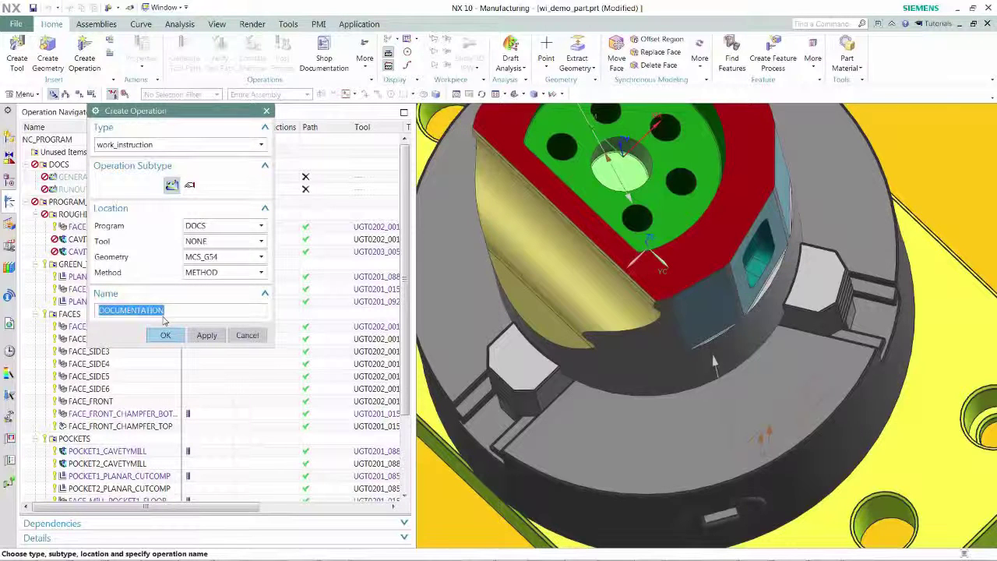
{"action": "type", "text": "tool"}
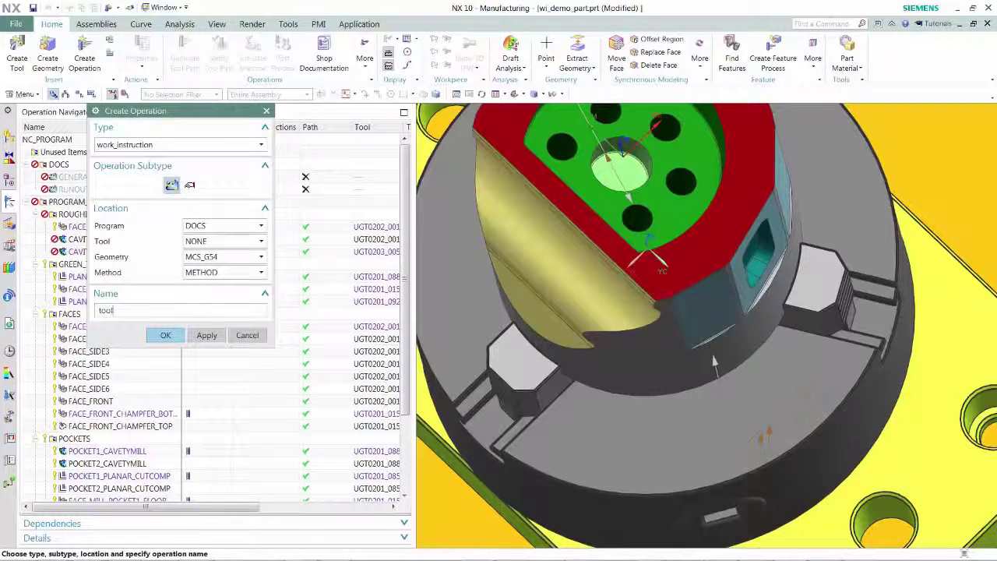
{"action": "type", "text": "_list"}
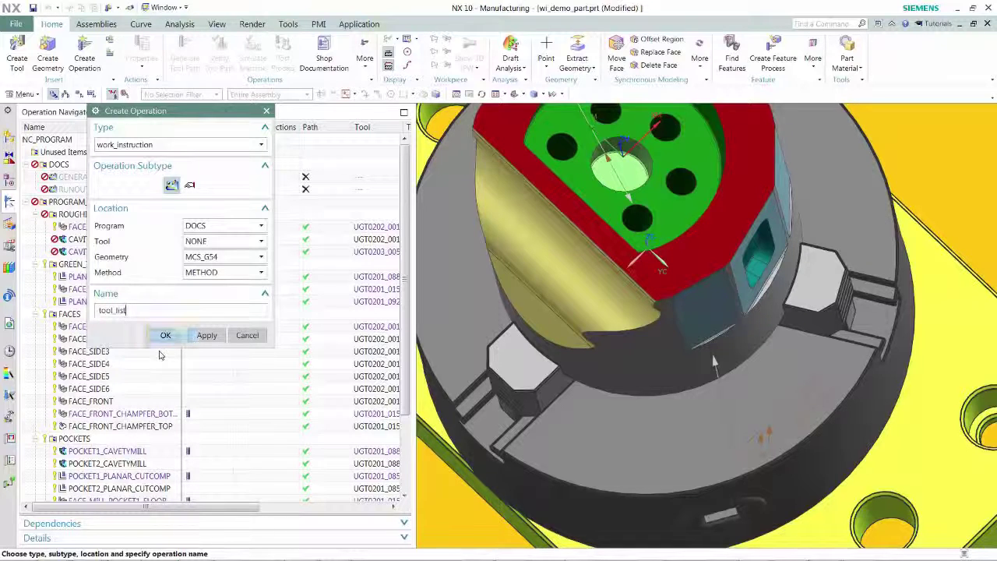
{"action": "left_click", "coordinate": [163, 335]}
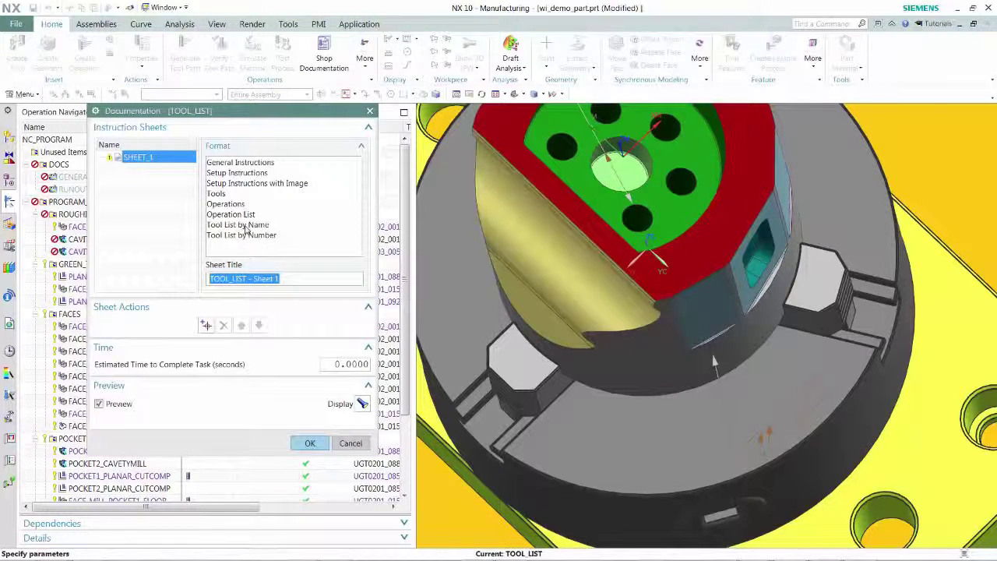
- Give SHEET_1 the Tool List by Number format and assign drawing Sheet 1 to OWI_DWG_1 and Sheet 2 to OWI_DWG_2
{"action": "left_click", "coordinate": [244, 235]}
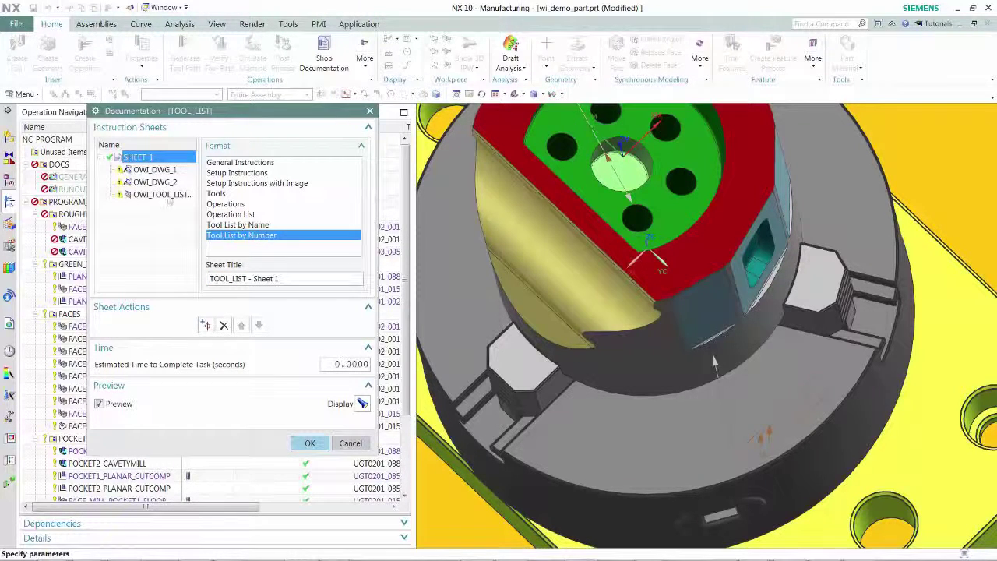
{"action": "left_click", "coordinate": [155, 171]}
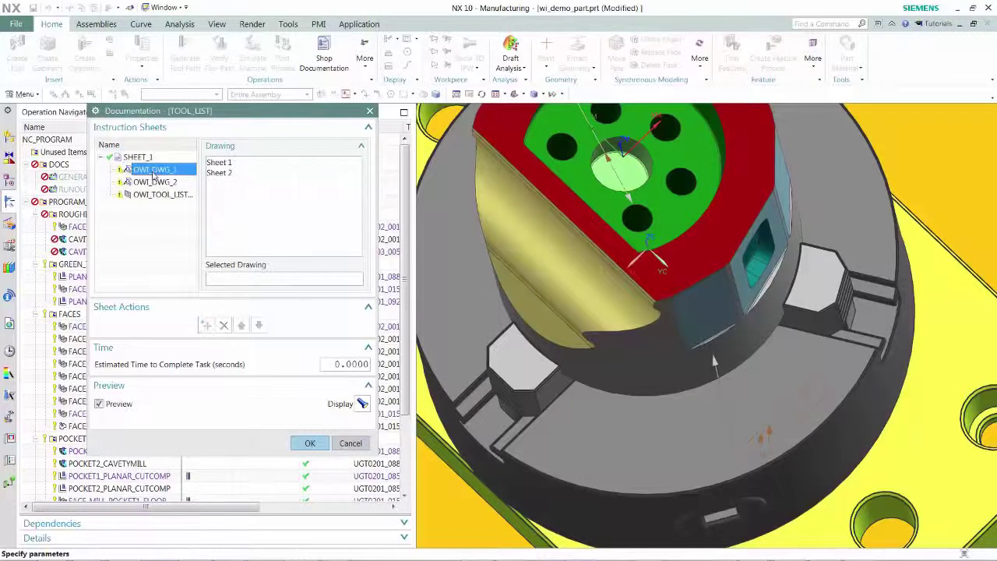
{"action": "left_click", "coordinate": [218, 163]}
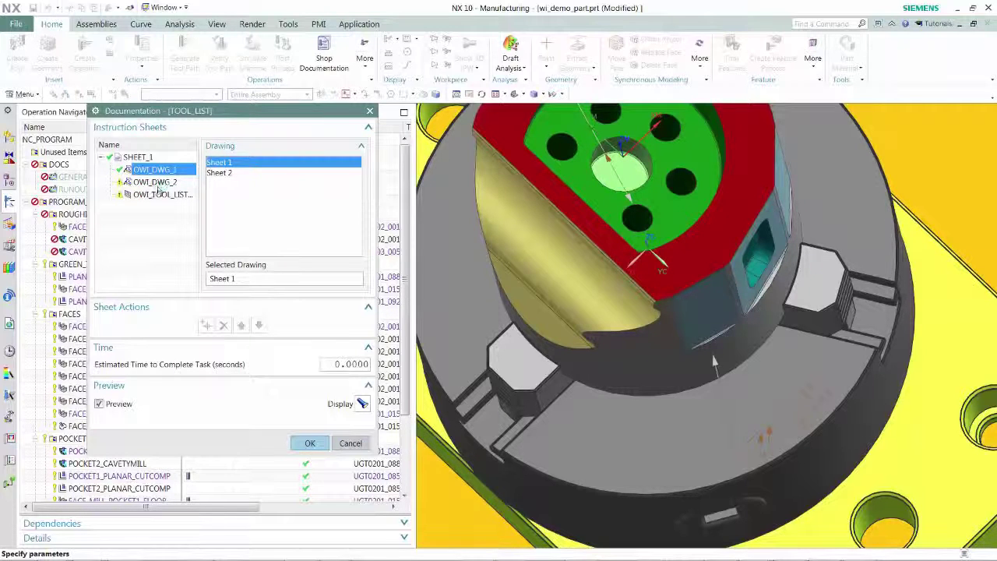
{"action": "left_click", "coordinate": [158, 184]}
{"action": "left_click", "coordinate": [218, 173]}
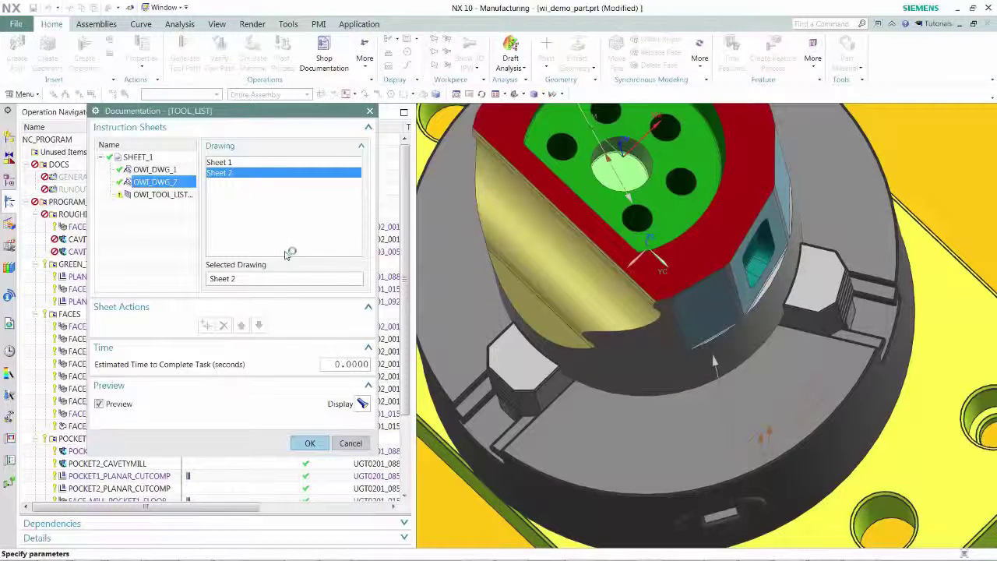
- Set the program group of the sheet's tool list element to PROGRAM_GROUP
{"action": "left_click", "coordinate": [160, 196]}
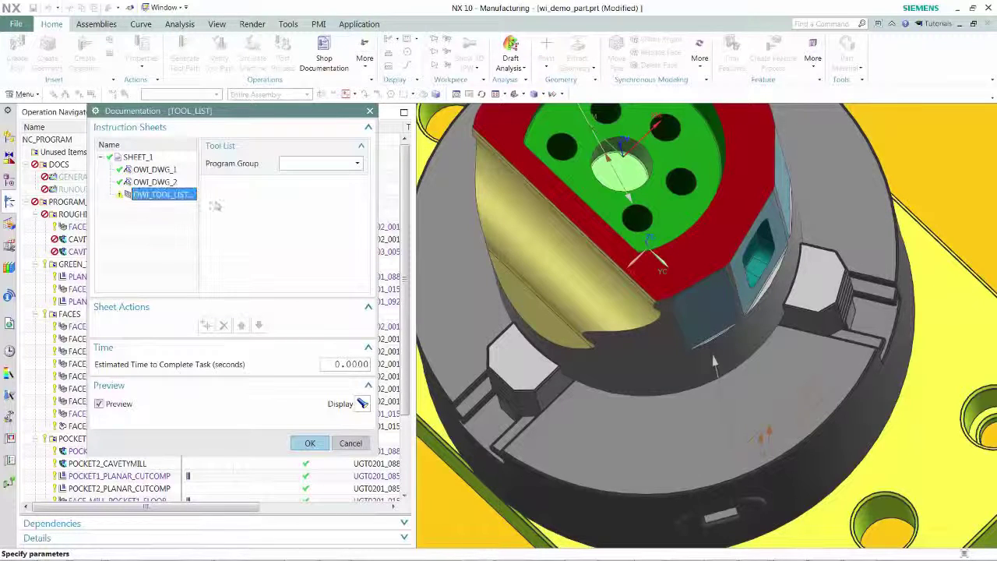
{"action": "left_click", "coordinate": [358, 164]}
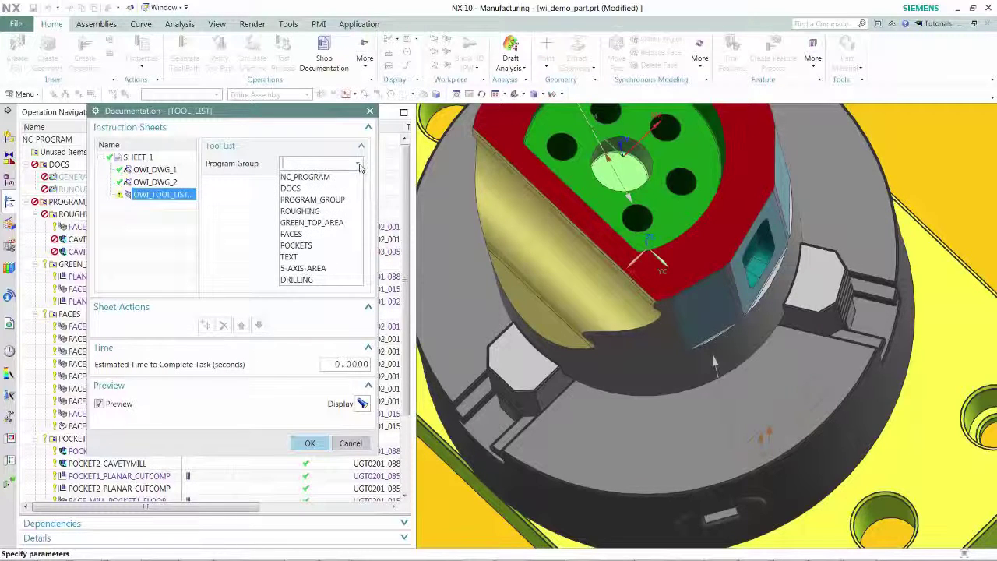
{"action": "left_click", "coordinate": [327, 201]}
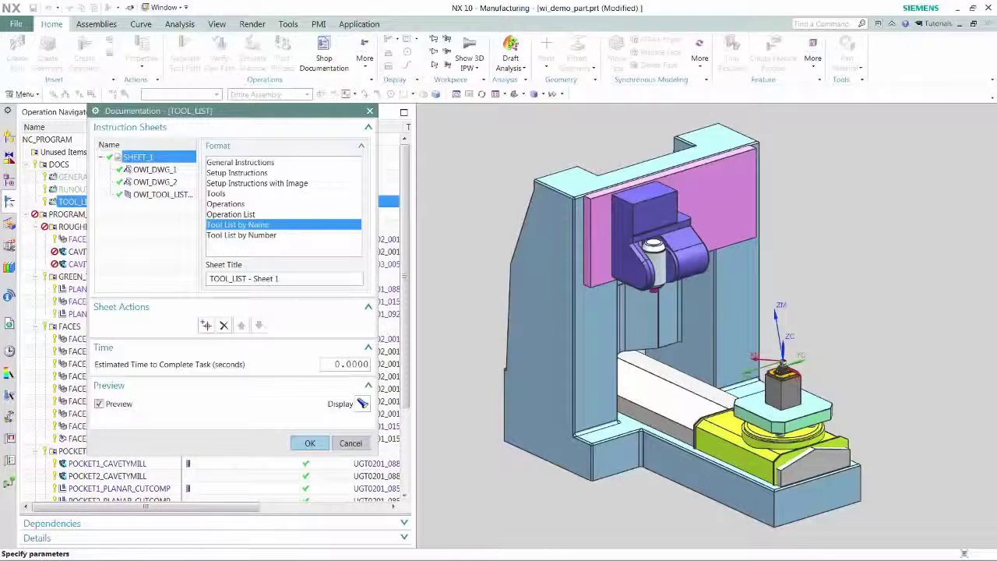
- Display the tool list sheet preview, look through its tool table, and accept the documentation
{"action": "left_click", "coordinate": [363, 403]}
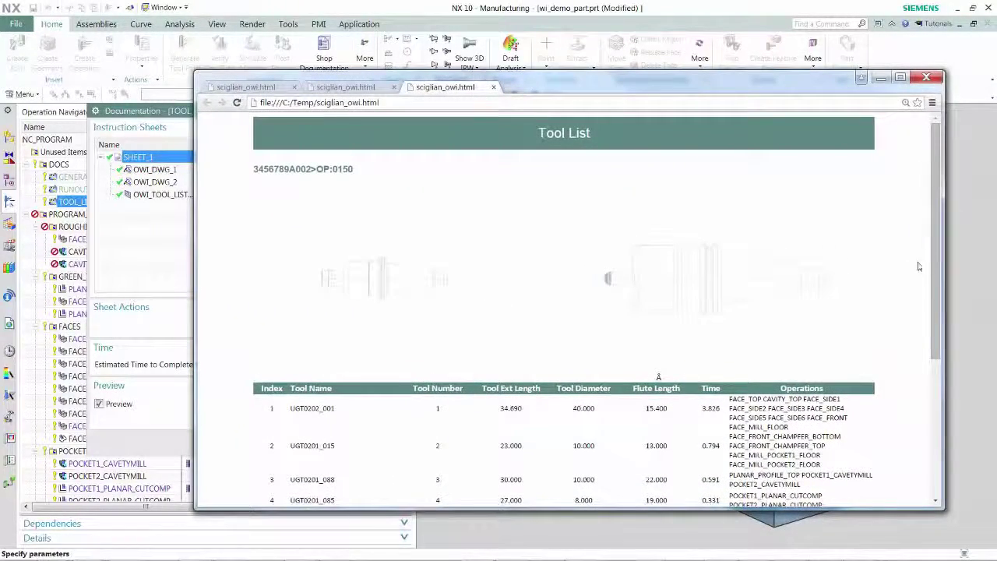
{"action": "left_click_drag", "start_coordinate": [932, 249], "coordinate": [908, 238]}
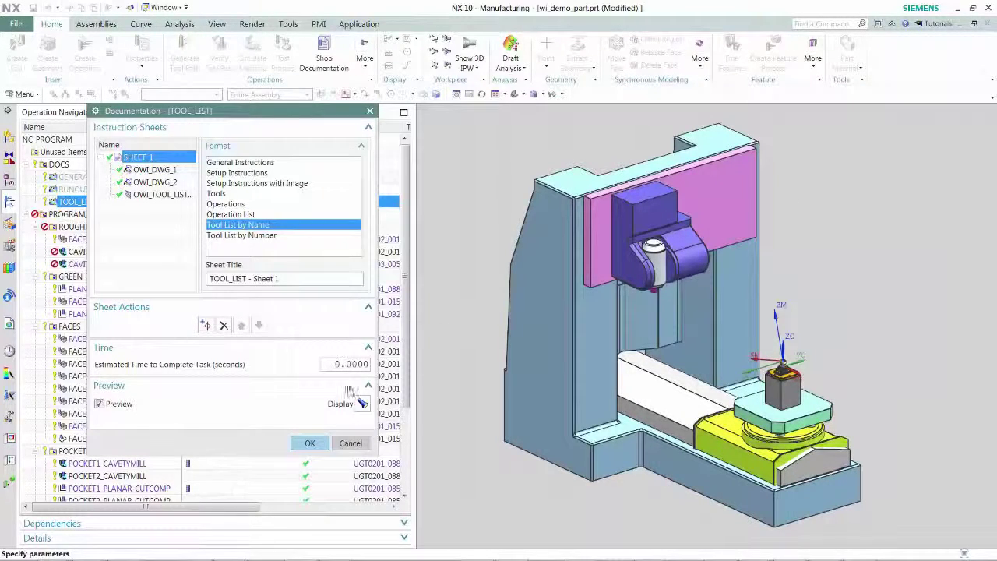
{"action": "left_click", "coordinate": [309, 442]}
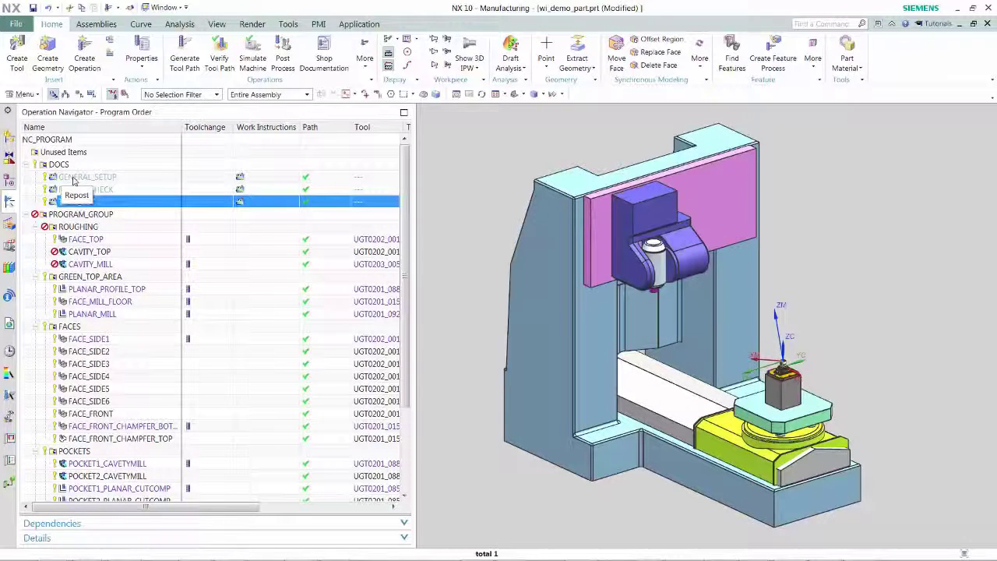
- Start authoring work instructions for the FACE_TOP operation and give its SHEET_1 the Operations format
{"action": "left_click", "coordinate": [72, 241]}
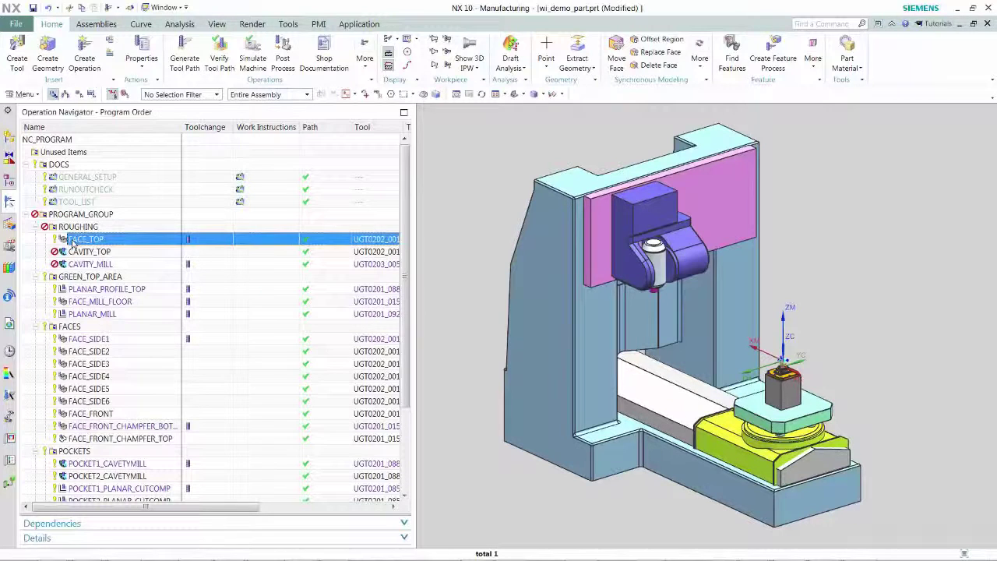
{"action": "right_click", "coordinate": [73, 240]}
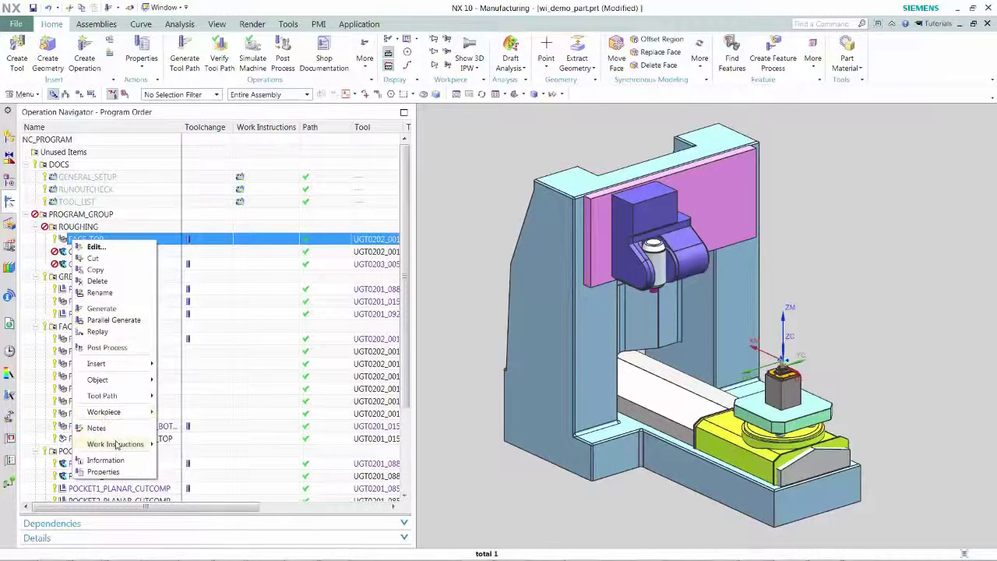
{"action": "mouse_move", "coordinate": [115, 445]}
{"action": "left_click", "coordinate": [177, 444]}
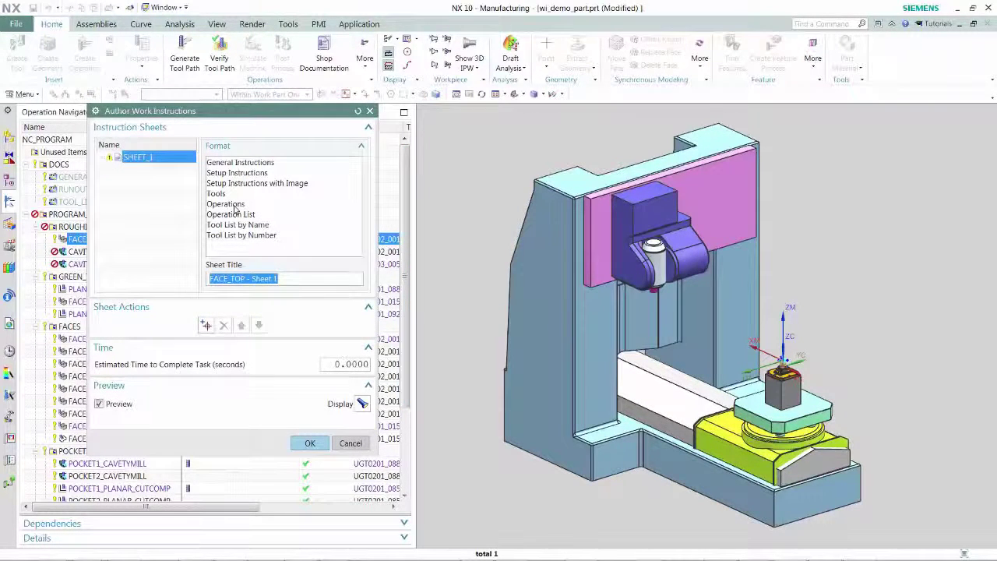
{"action": "left_click", "coordinate": [234, 205]}
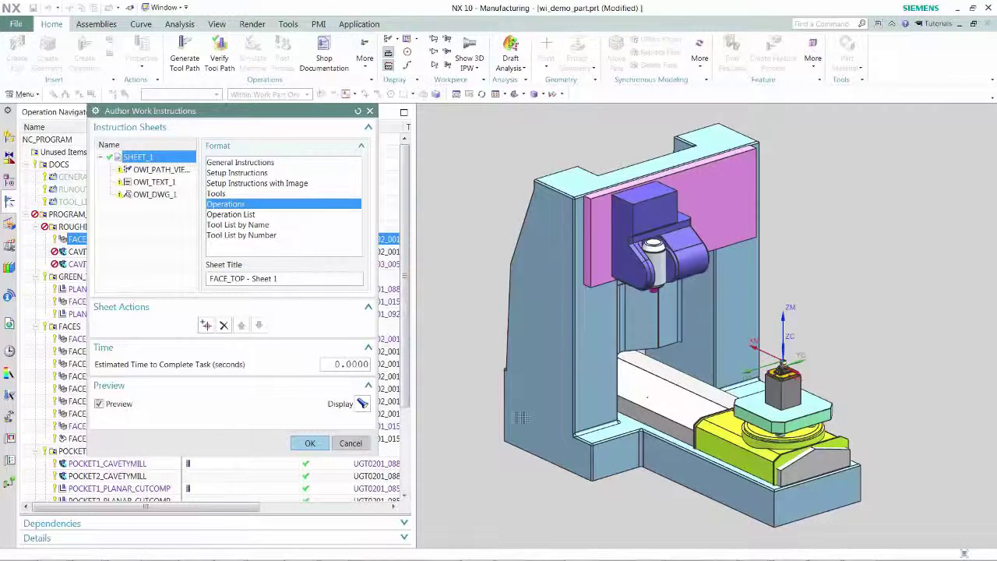
- Frame a close-up of the part in its chuck and capture it as the sheet's path view camera
{"action": "scroll", "coordinate": [462, 401], "scroll_direction": "up", "scroll_amount": 3}
{"action": "scroll", "coordinate": [467, 402], "scroll_direction": "up", "scroll_amount": 1}
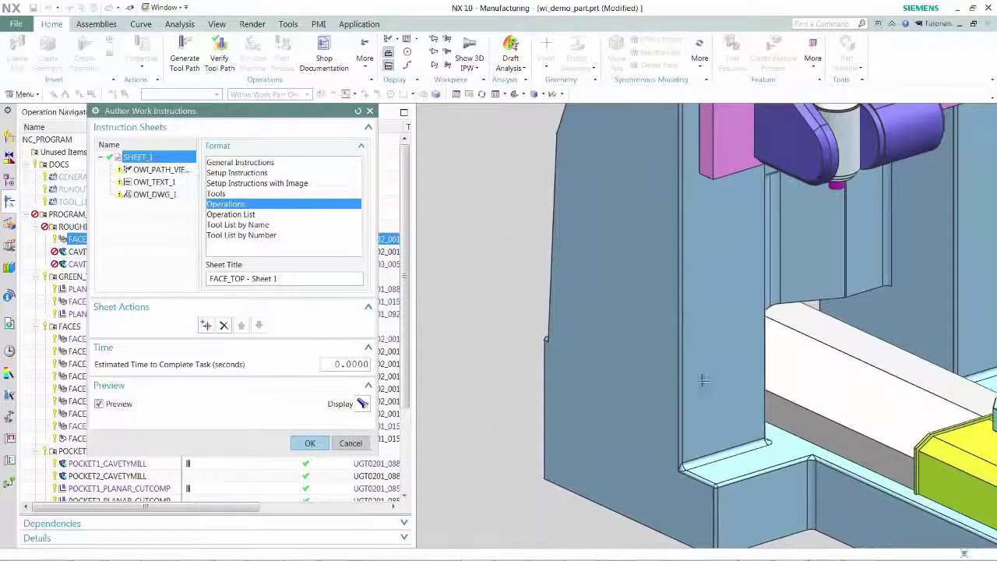
{"action": "scroll", "coordinate": [856, 423], "scroll_direction": "up", "scroll_amount": 5}
{"action": "scroll", "coordinate": [661, 356], "scroll_direction": "up", "scroll_amount": 5}
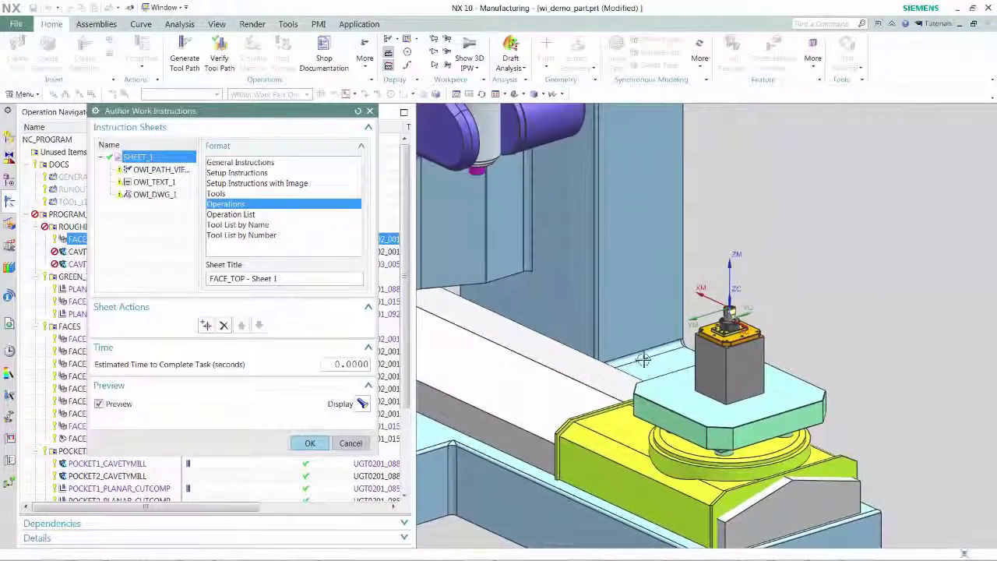
{"action": "scroll", "coordinate": [751, 403], "scroll_direction": "down", "scroll_amount": 5}
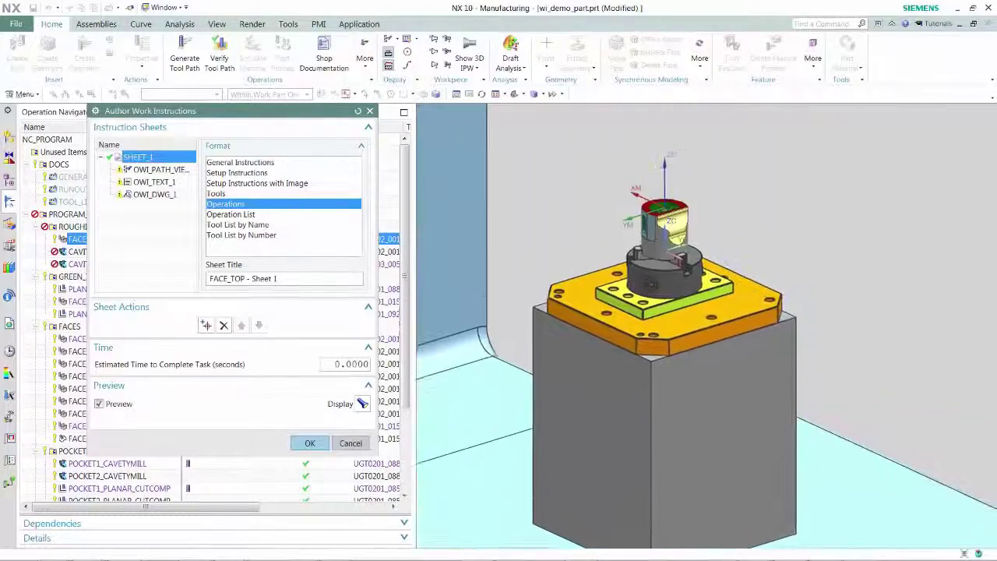
{"action": "scroll", "coordinate": [623, 480], "scroll_direction": "up", "scroll_amount": 5}
{"action": "scroll", "coordinate": [574, 470], "scroll_direction": "down", "scroll_amount": 2}
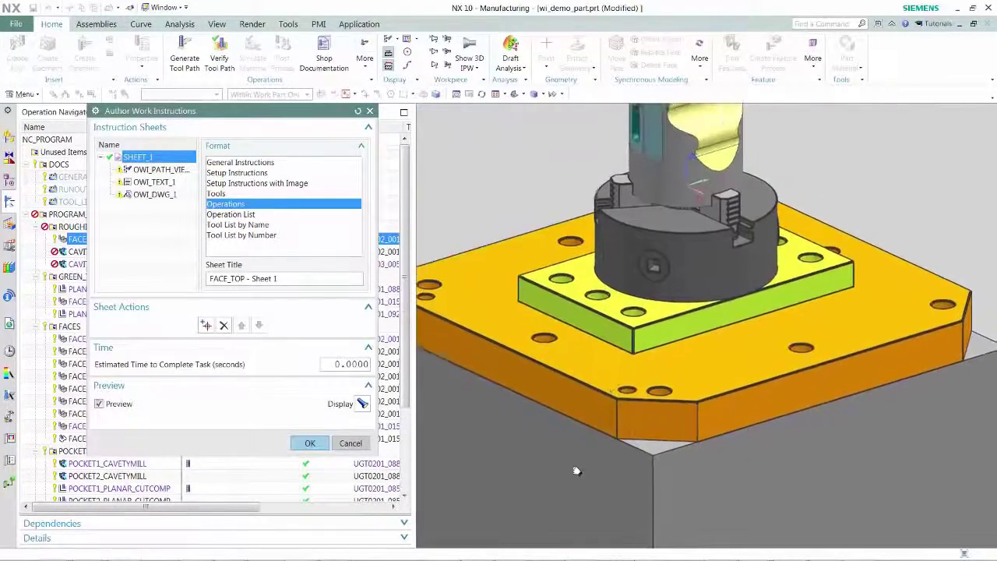
{"action": "scroll", "coordinate": [481, 331], "scroll_direction": "up", "scroll_amount": 2}
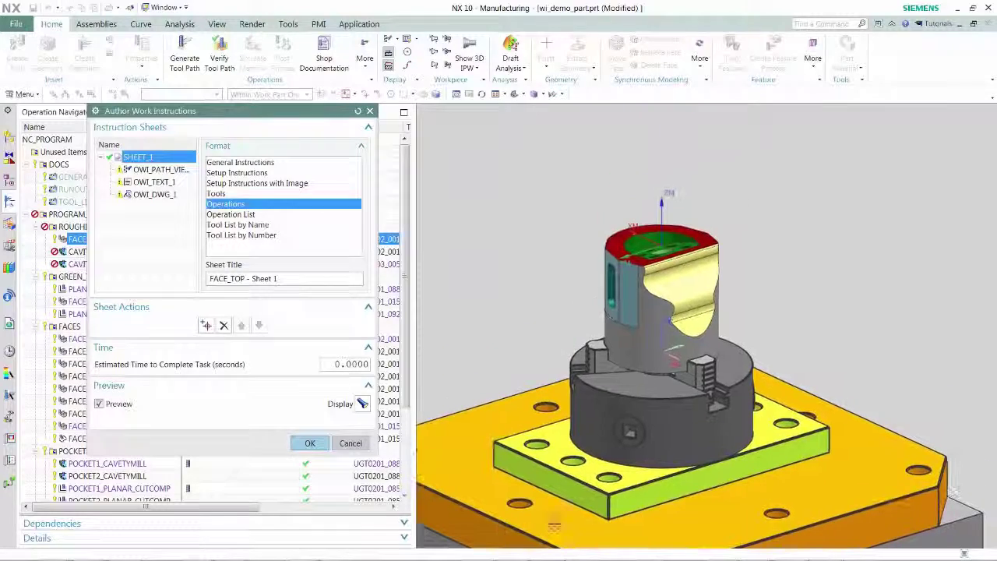
{"action": "left_click", "coordinate": [149, 169]}
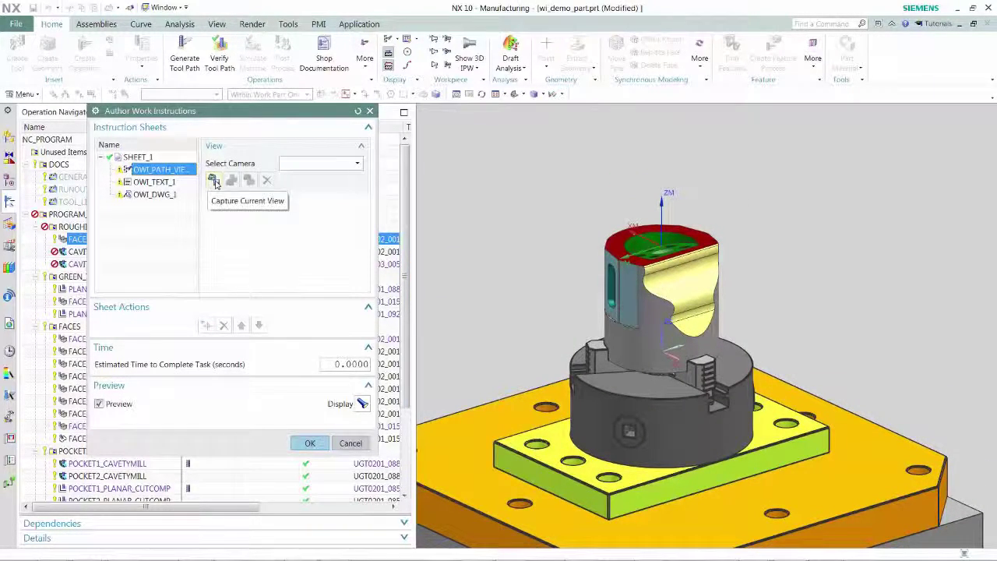
{"action": "left_click", "coordinate": [216, 182]}
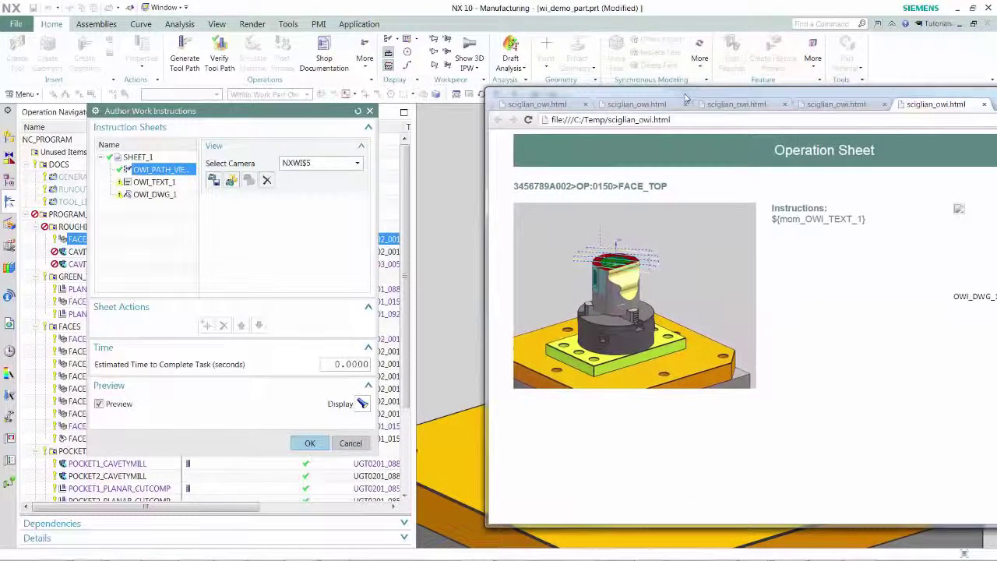
{"action": "left_click_drag", "start_coordinate": [686, 98], "coordinate": [996, 19]}
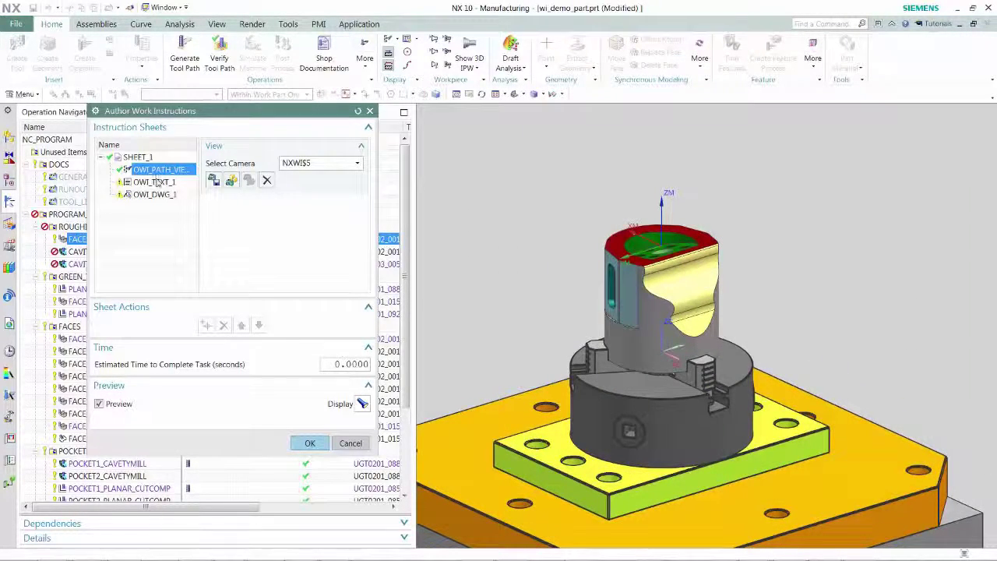
- Enter "Initial roughing operation" as the instruction text of the FACE_TOP sheet
{"action": "left_click", "coordinate": [158, 181]}
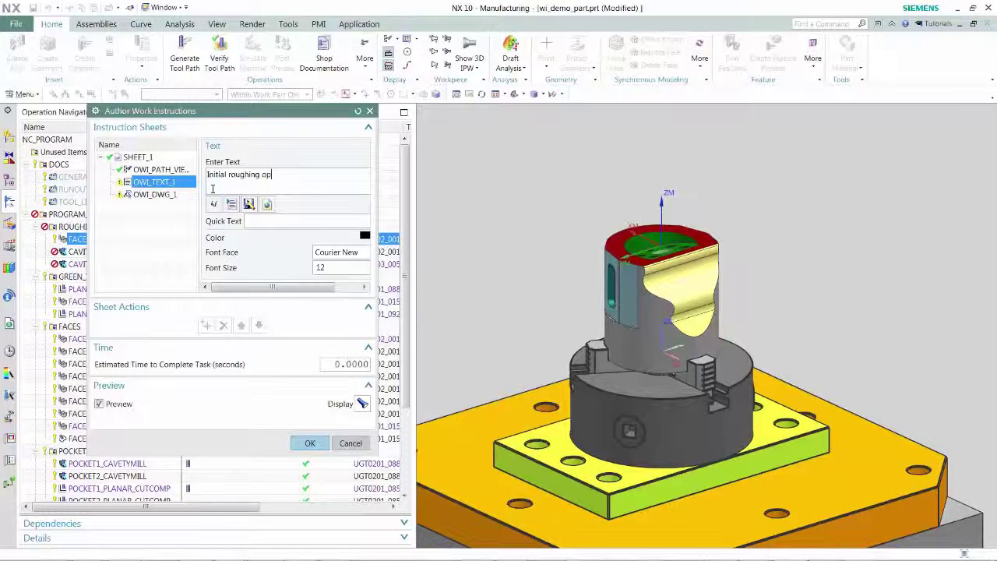
{"action": "key", "text": "BackSpace"}
{"action": "key", "text": "BackSpace"}
{"action": "key", "text": "BackSpace"}
{"action": "key", "text": "BackSpace"}
{"action": "key", "text": "BackSpace"}
{"action": "type", "text": "peration"}
- Assign drawing Sheet 2 to OWI_DWG_1 on the FACE_TOP sheet and accept the work instructions
{"action": "left_click", "coordinate": [148, 195]}
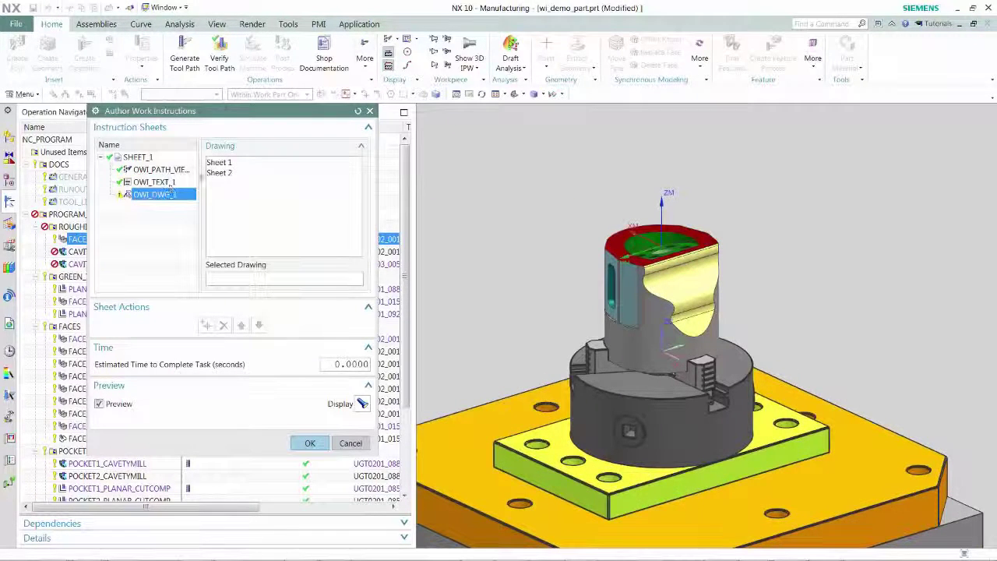
{"action": "left_click", "coordinate": [225, 173]}
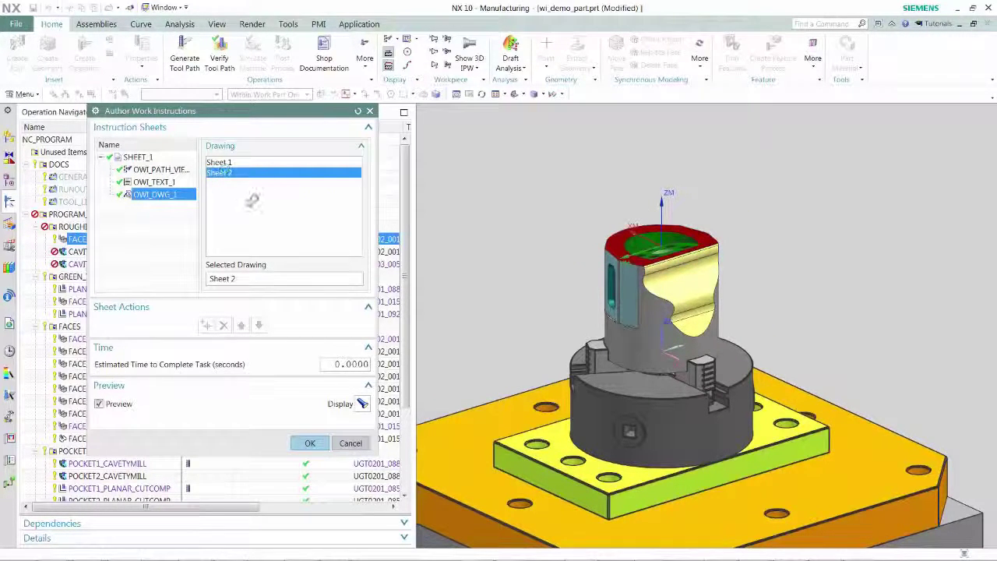
{"action": "left_click", "coordinate": [310, 443]}
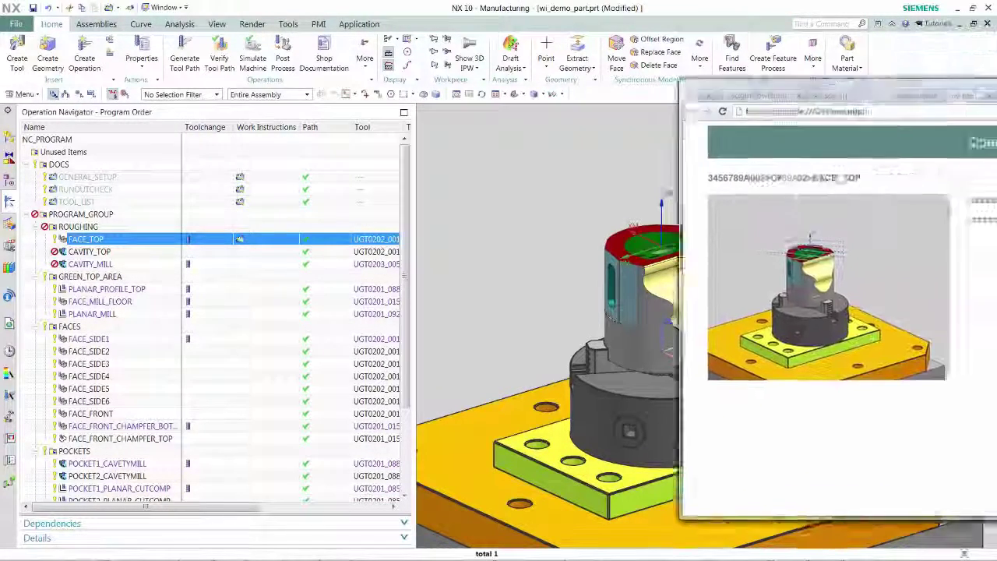
- Inspect the CAVITY_MILL and PLANAR_MILL operations on the part, including the top pocket with its holes
{"action": "left_click_drag", "start_coordinate": [566, 96], "coordinate": [347, 97]}
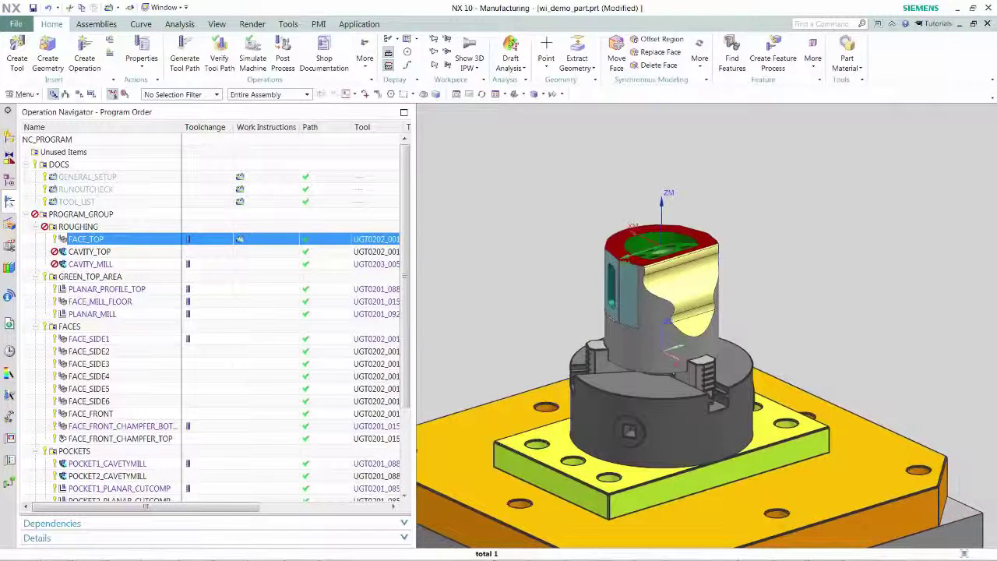
{"action": "left_click", "coordinate": [90, 265]}
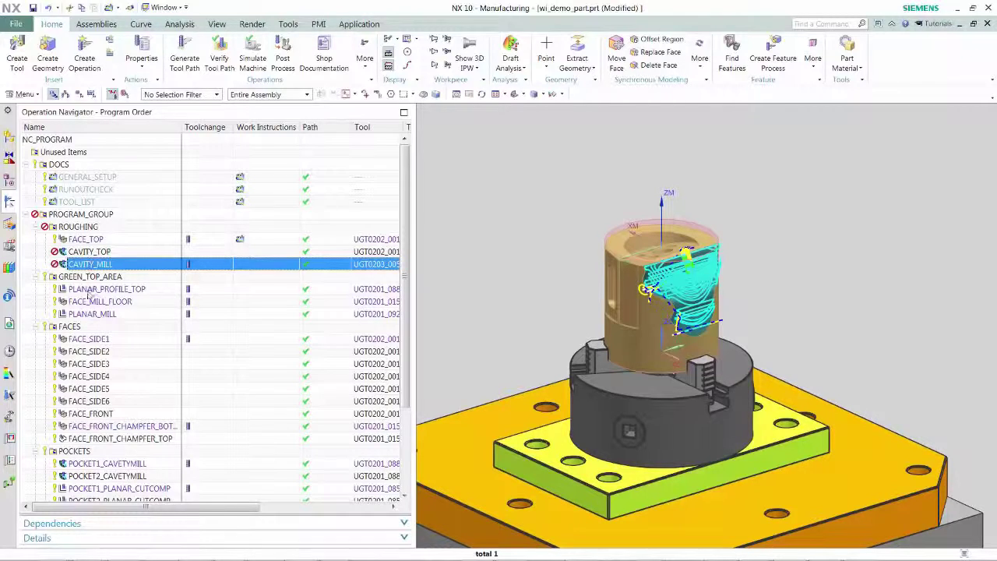
{"action": "left_click", "coordinate": [86, 315]}
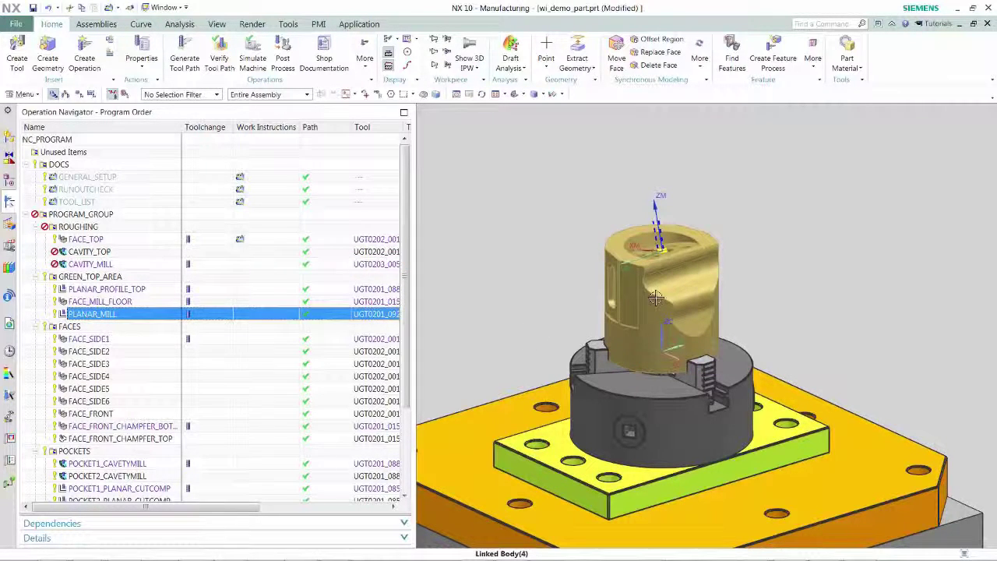
{"action": "middle_click_drag", "start_coordinate": [654, 298], "coordinate": [665, 380]}
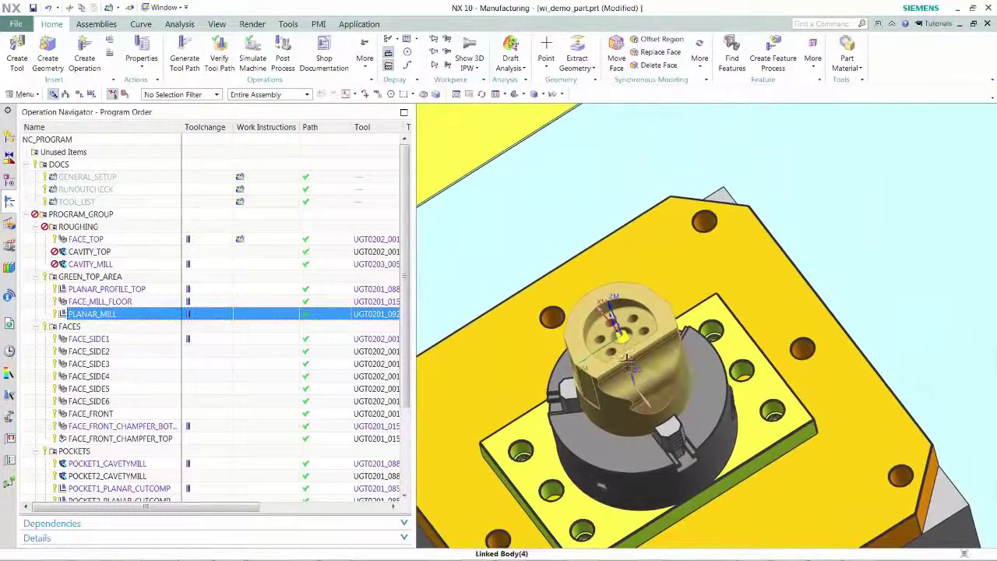
- Make WorkInstructions the work view and frame a close-up of the part's top pocket with the centre hole's diameter dimension
{"action": "left_click", "coordinate": [10, 179]}
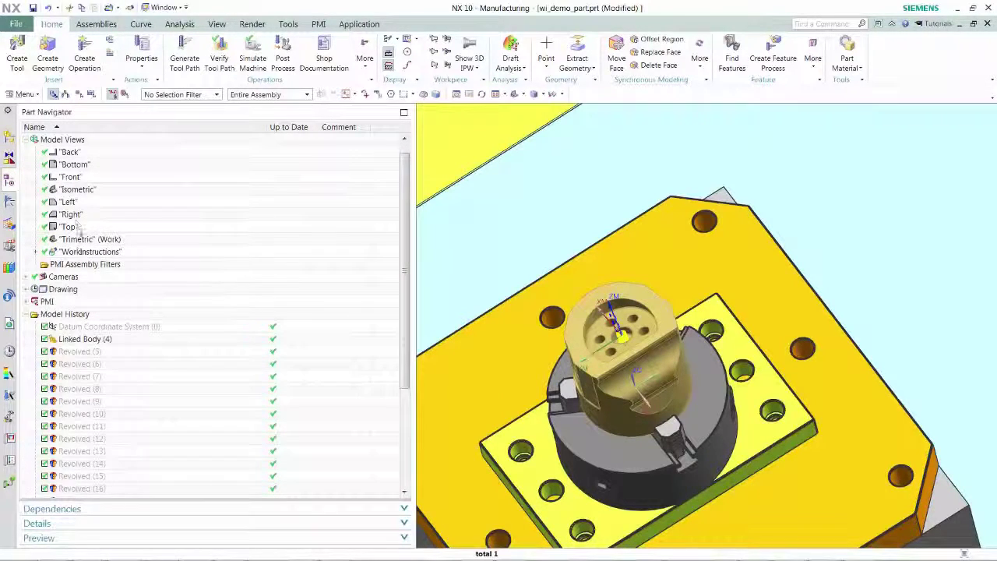
{"action": "double_click", "coordinate": [82, 251]}
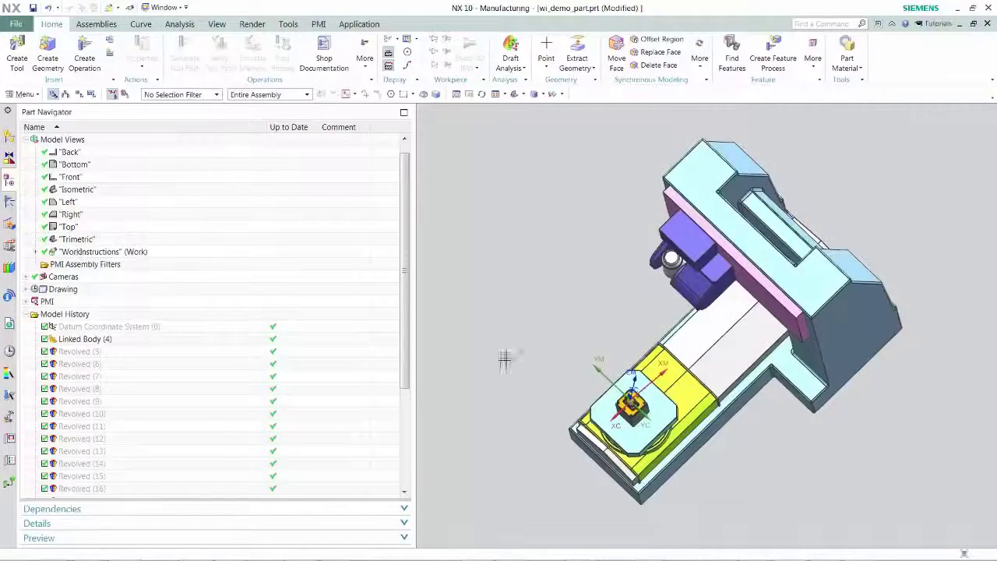
{"action": "scroll", "coordinate": [613, 409], "scroll_direction": "down", "scroll_amount": 6}
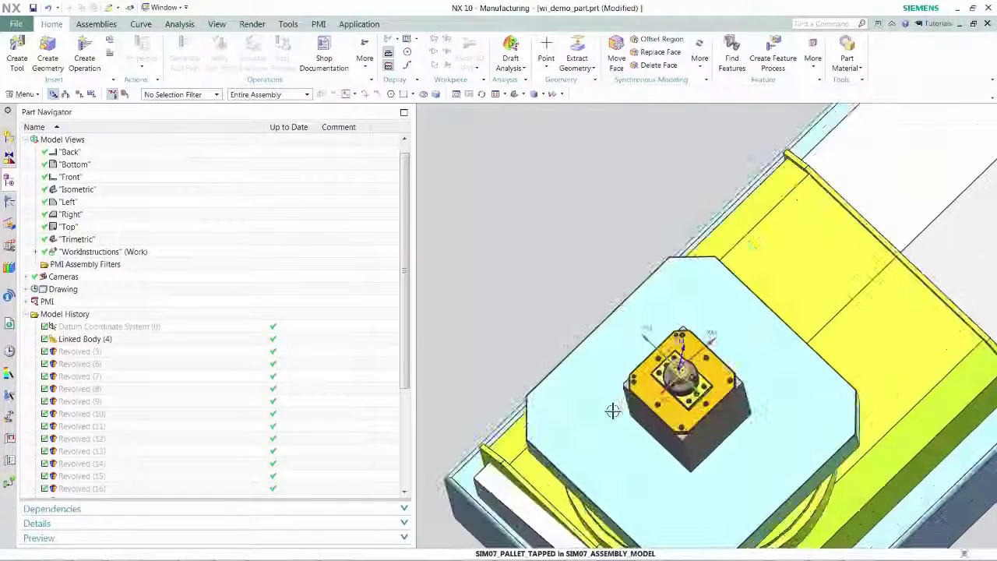
{"action": "scroll", "coordinate": [613, 411], "scroll_direction": "down", "scroll_amount": 3}
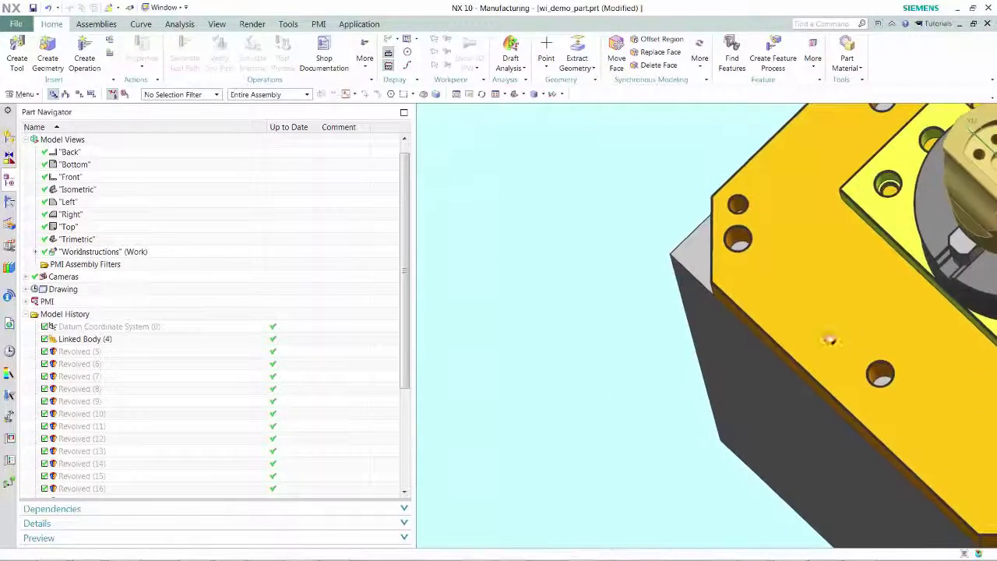
{"action": "scroll", "coordinate": [830, 338], "scroll_direction": "up", "scroll_amount": 2}
{"action": "scroll", "coordinate": [773, 282], "scroll_direction": "down", "scroll_amount": 4}
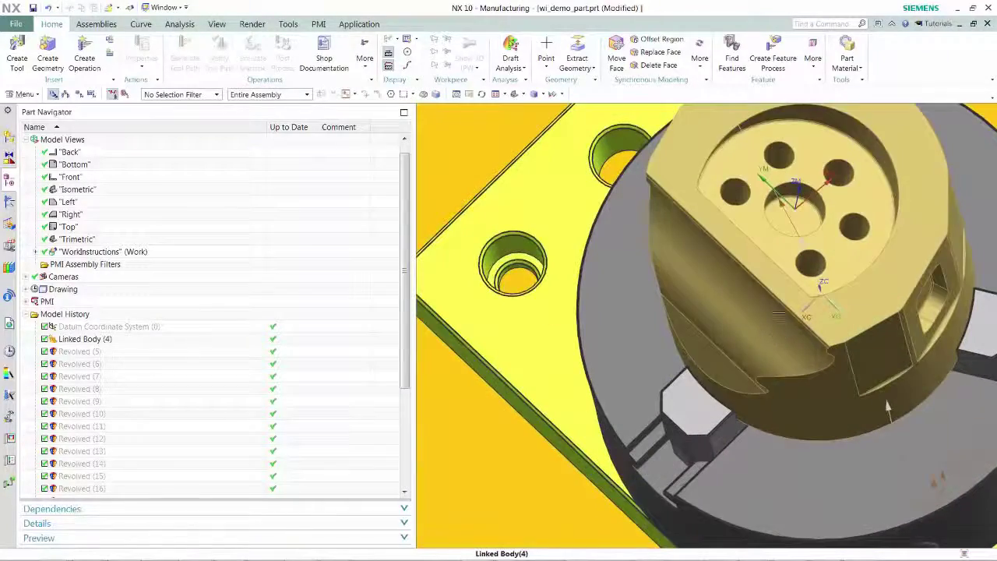
{"action": "scroll", "coordinate": [773, 282], "scroll_direction": "up", "scroll_amount": 3}
{"action": "scroll", "coordinate": [698, 447], "scroll_direction": "down", "scroll_amount": 3}
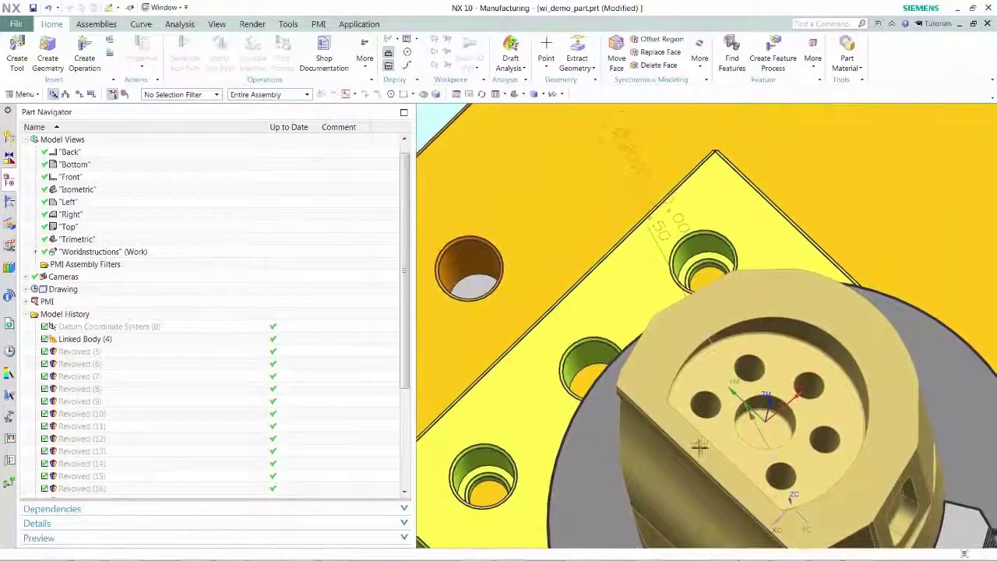
{"action": "scroll", "coordinate": [688, 388], "scroll_direction": "down", "scroll_amount": 2}
{"action": "scroll", "coordinate": [667, 449], "scroll_direction": "down", "scroll_amount": 2}
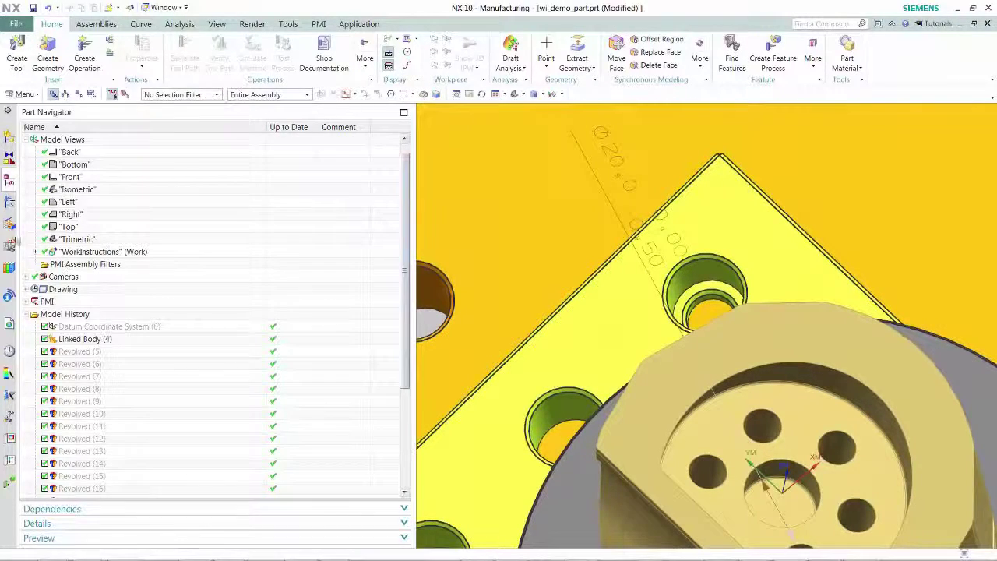
- Create a work_instruction operation of subtype MANUAL_CONTROL in the GREEN_TOP_AREA program and name it manual_inspection
{"action": "left_click", "coordinate": [10, 204]}
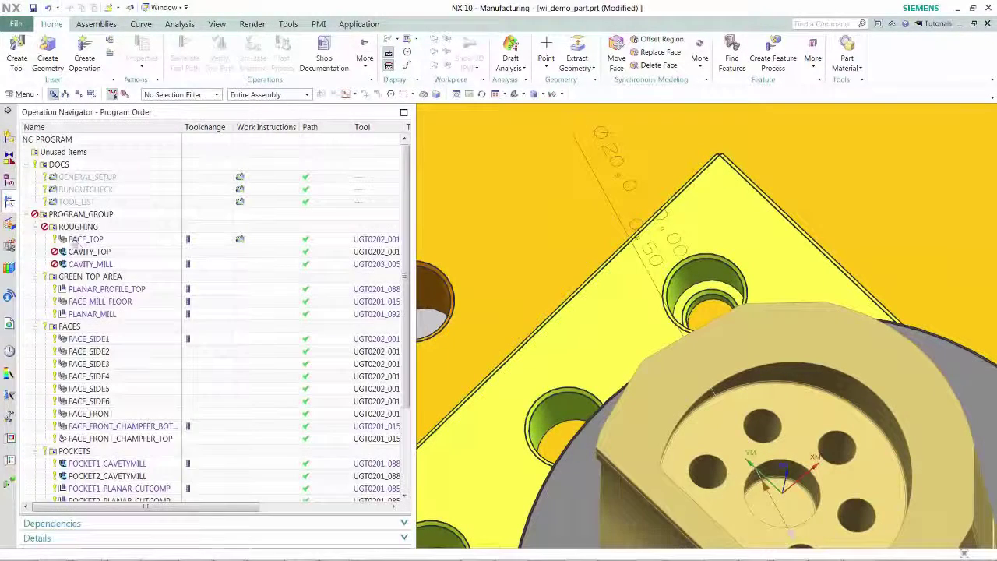
{"action": "left_click", "coordinate": [87, 314]}
{"action": "left_click", "coordinate": [84, 59]}
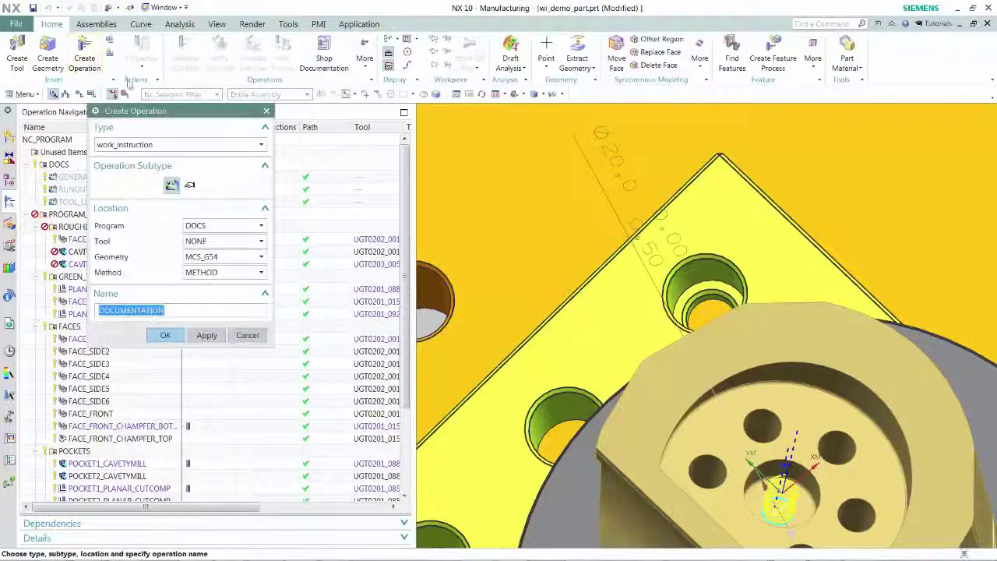
{"action": "left_click", "coordinate": [190, 187]}
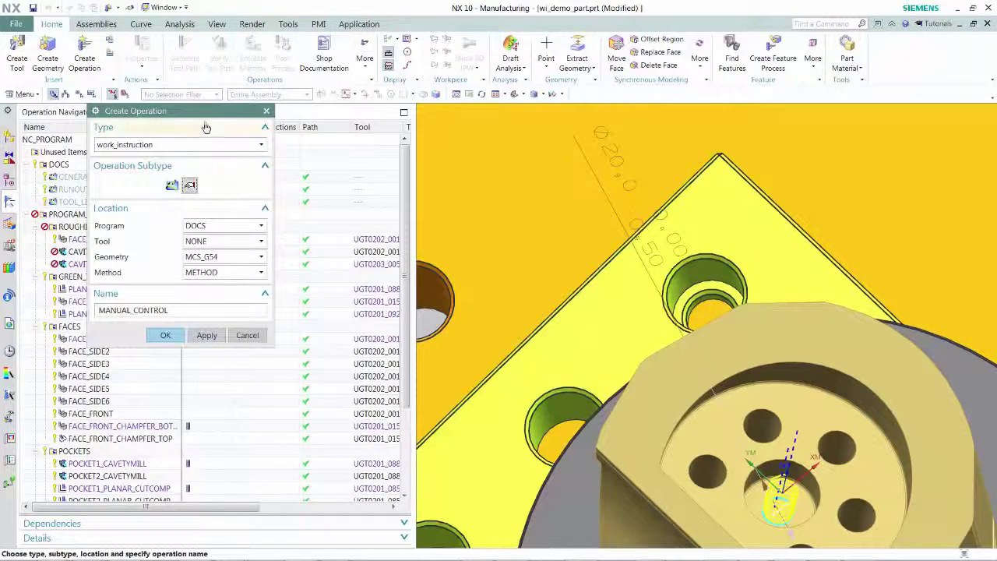
{"action": "left_click_drag", "start_coordinate": [204, 112], "coordinate": [352, 102]}
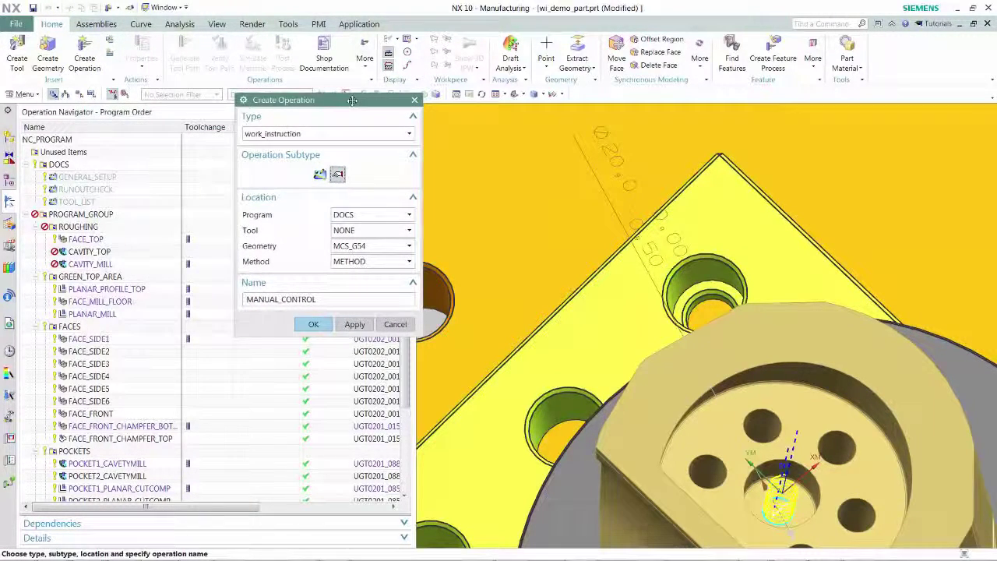
{"action": "left_click", "coordinate": [410, 215]}
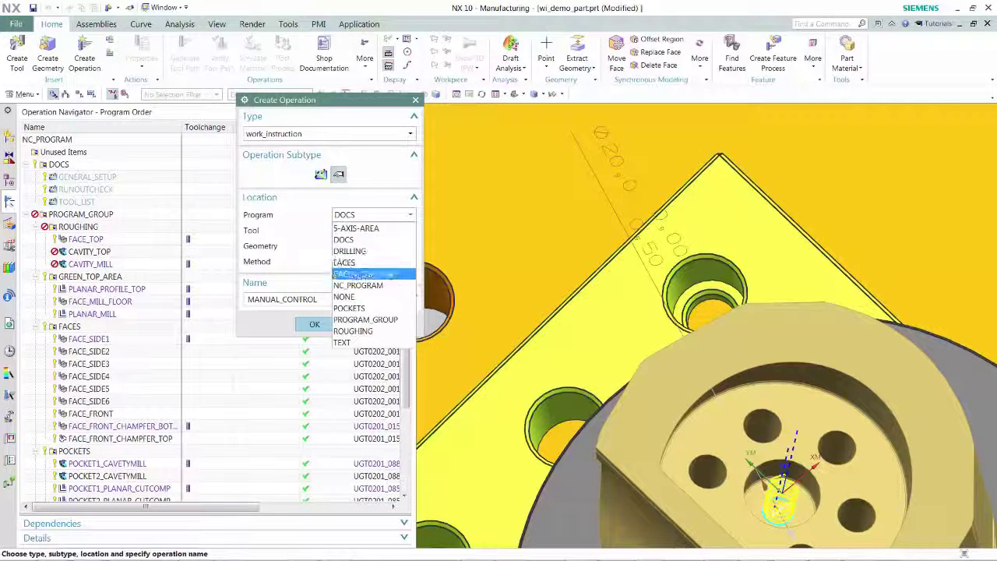
{"action": "left_click", "coordinate": [390, 273]}
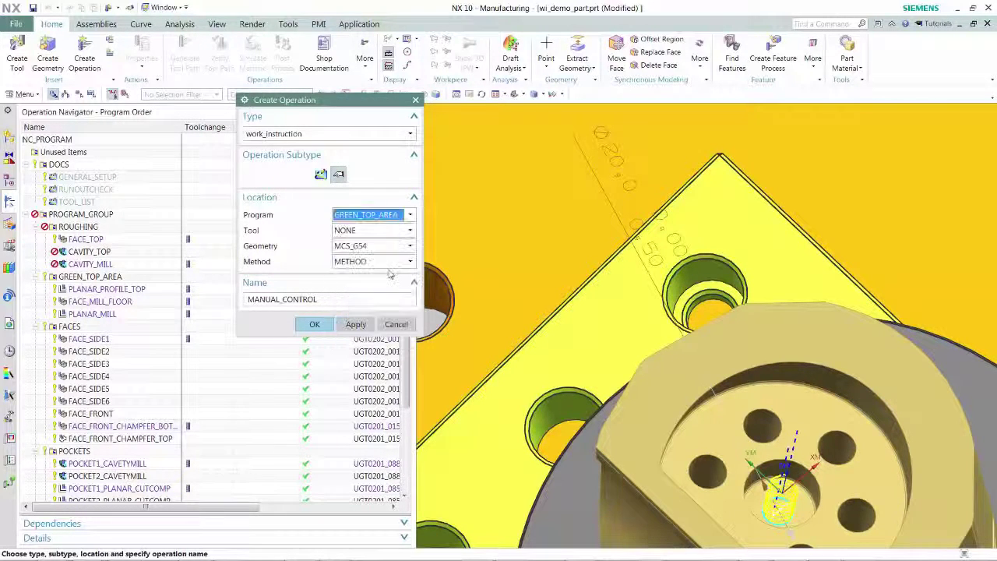
{"action": "double_click", "coordinate": [327, 302]}
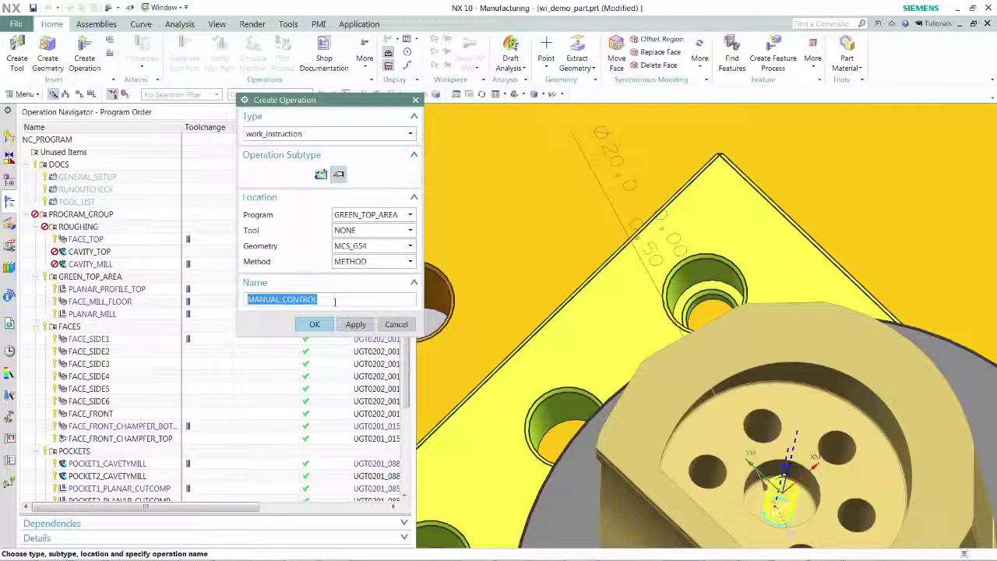
{"action": "type", "text": "manual_inspection"}
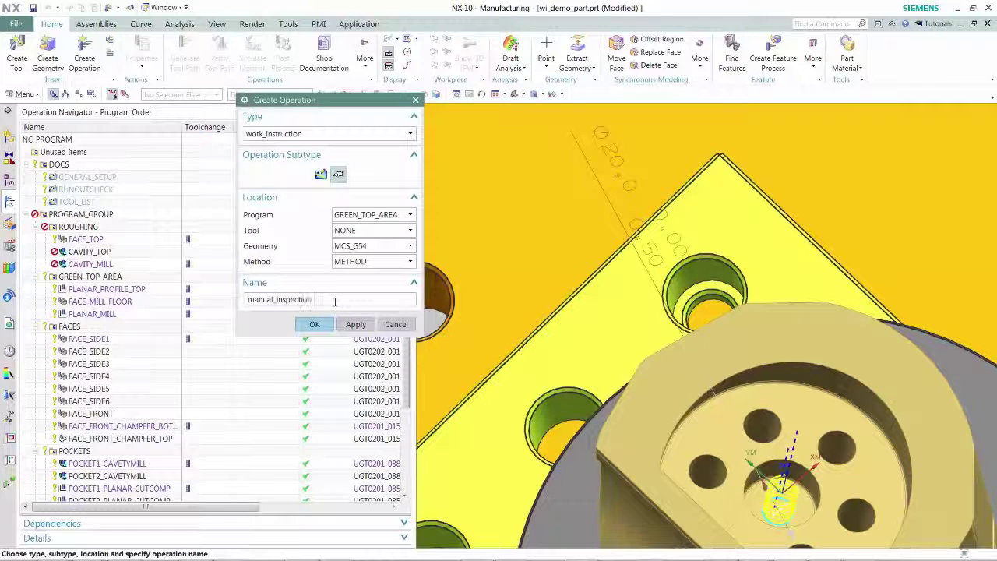
{"action": "left_click", "coordinate": [324, 327]}
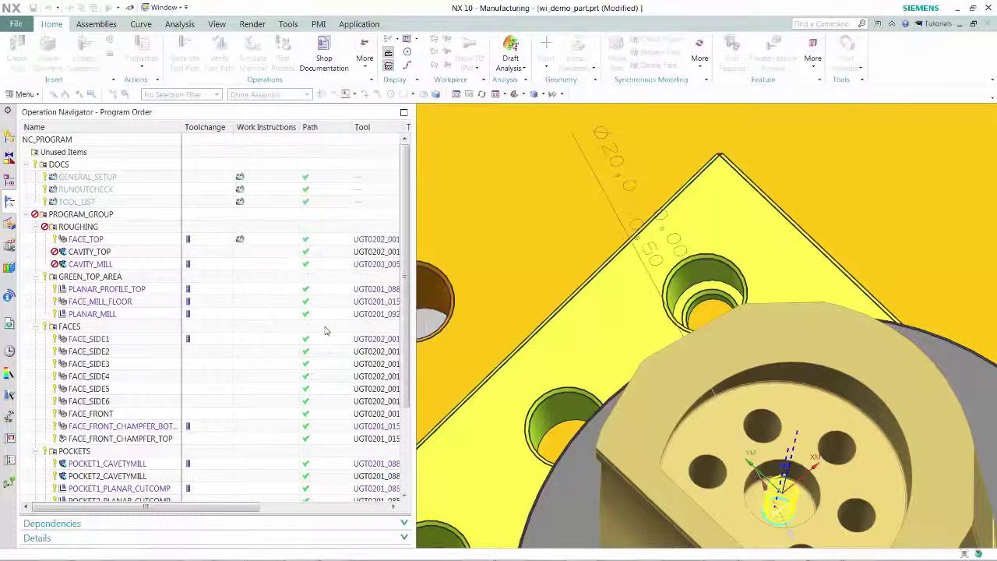
- Activate the machine stop and enter the operator message: refer to step "manual inspection" in the work instructions
{"action": "left_click", "coordinate": [250, 134]}
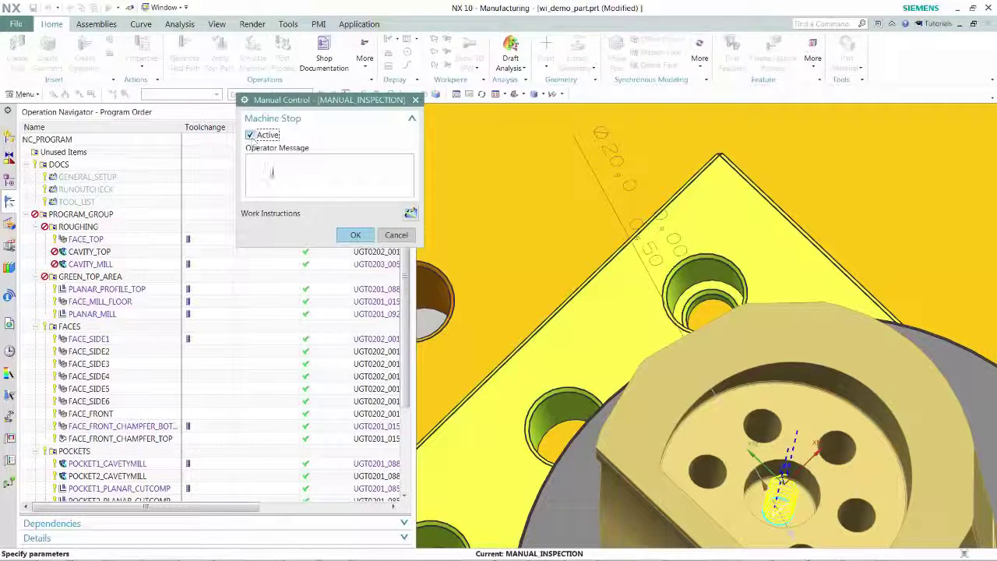
{"action": "type", "text": "re"}
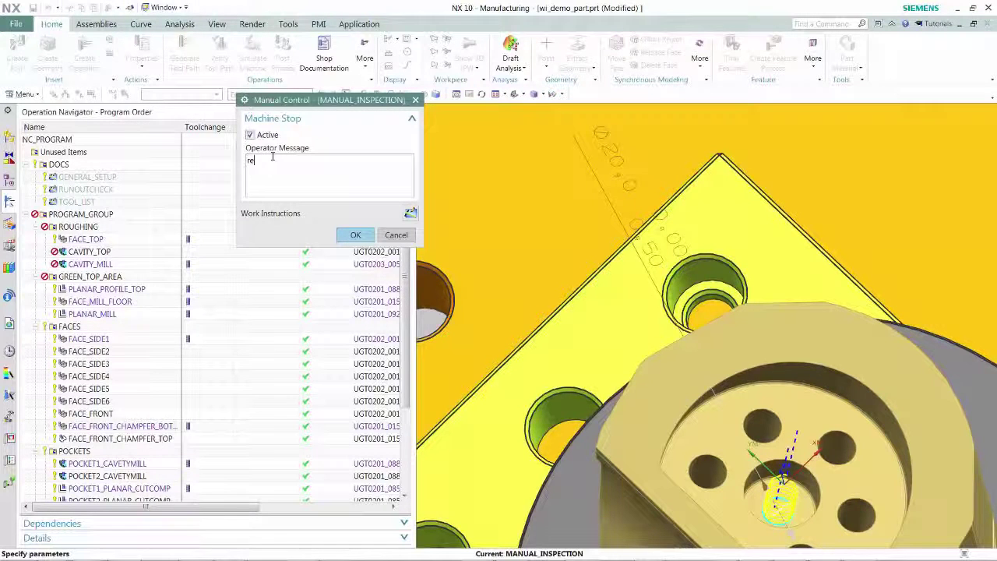
{"action": "type", "text": "fere"}
{"action": "key", "text": "BackSpace"}
{"action": "type", "text": "to step \"manual inspection\" in the wor"}
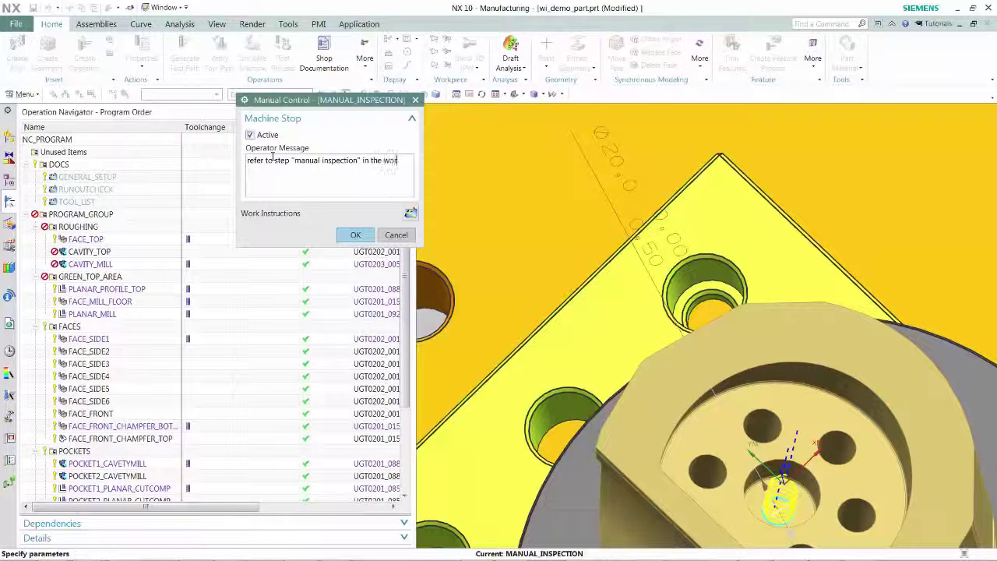
{"action": "type", "text": "instru"}
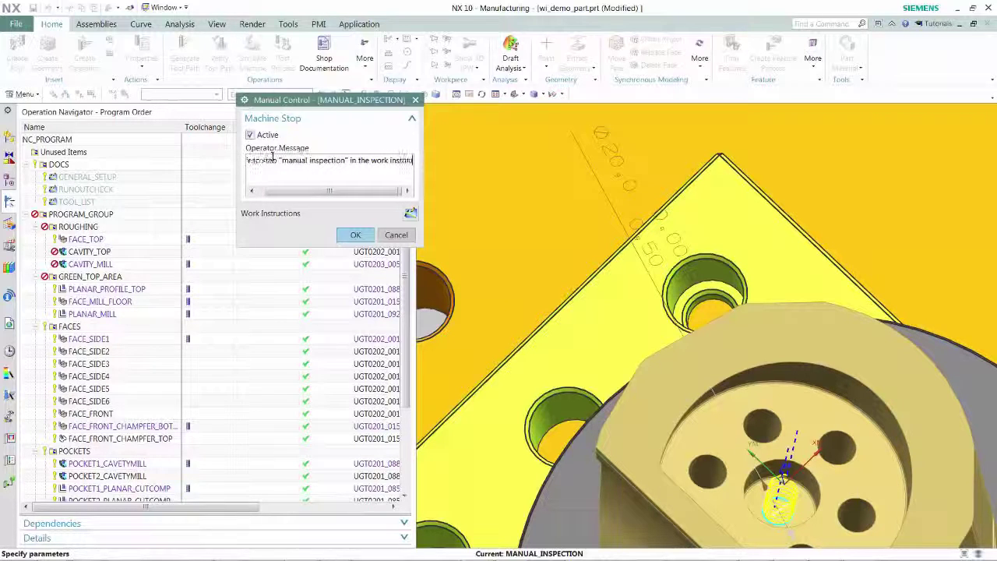
{"action": "type", "text": "ctions"}
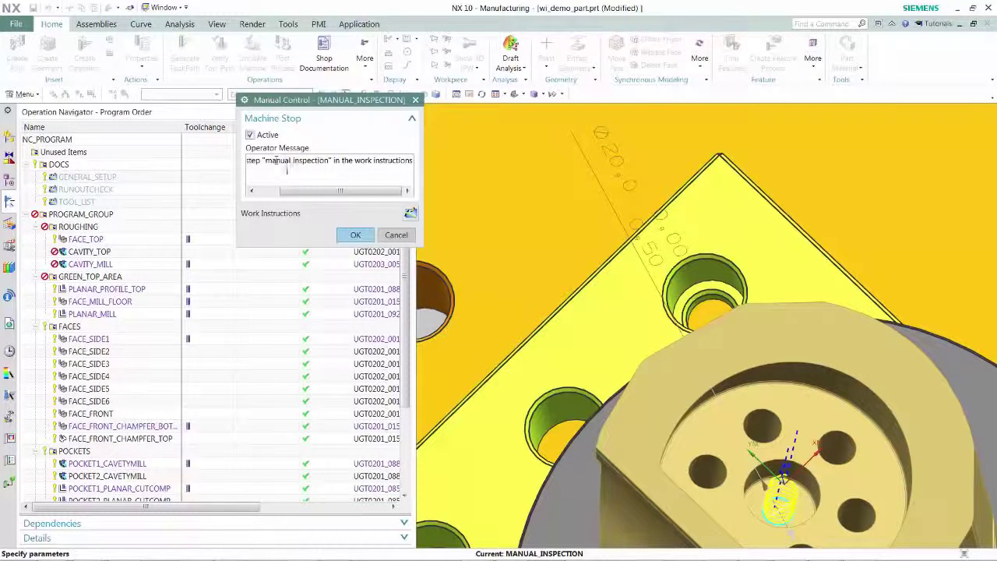
- Author work instructions for MANUAL_INSPECTION, giving SHEET_1 the Setup Instructions format and capturing the current view as its product view camera
{"action": "left_click", "coordinate": [410, 217]}
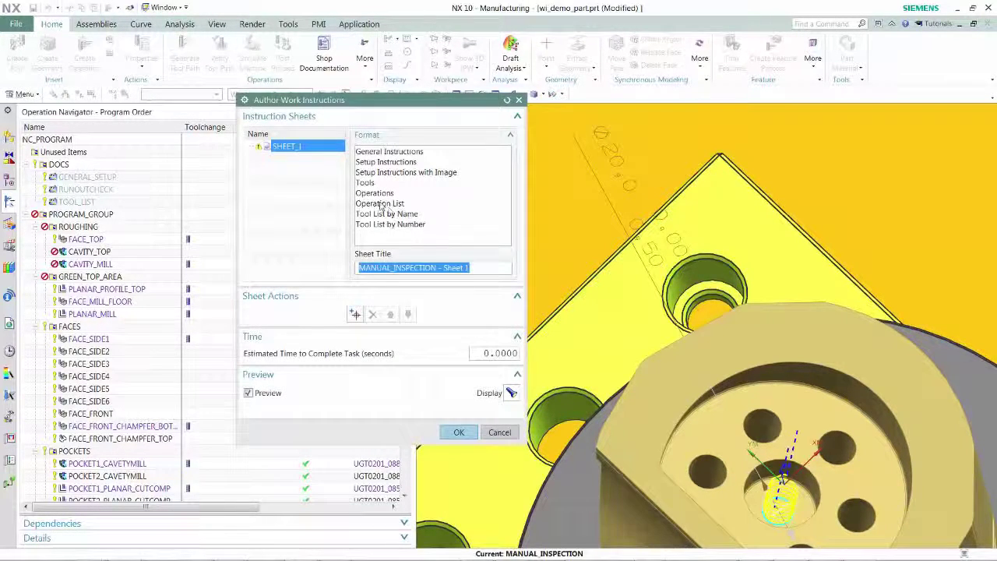
{"action": "left_click", "coordinate": [378, 163]}
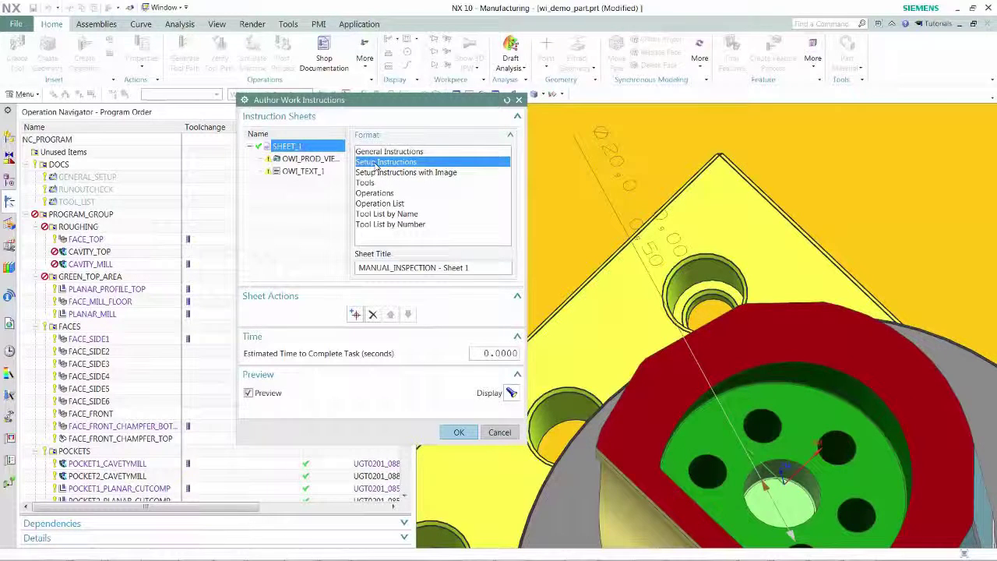
{"action": "left_click", "coordinate": [309, 160]}
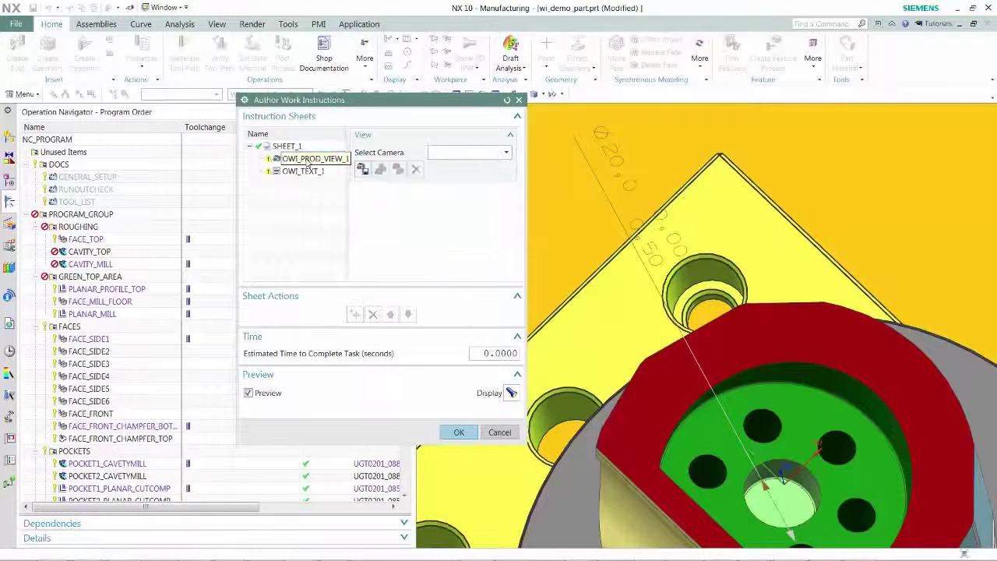
{"action": "left_click", "coordinate": [362, 171]}
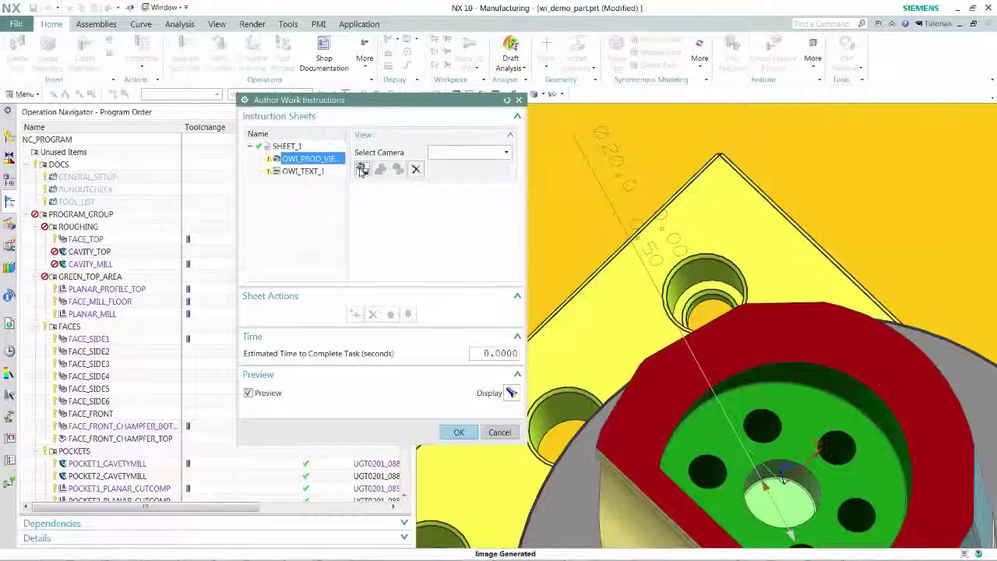
- Enter the sheet text "Measure indicated hole with calipers to verify diameter" and, below a blank line, "For general instructions on measurement technique see this"
{"action": "left_click", "coordinate": [308, 172]}
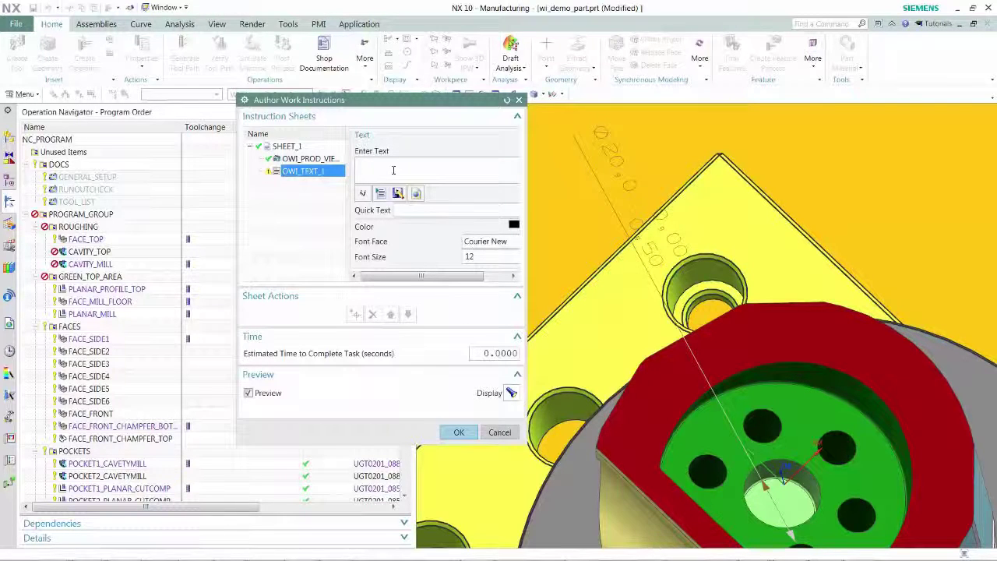
{"action": "type", "text": "Measure indicated hole with cali"}
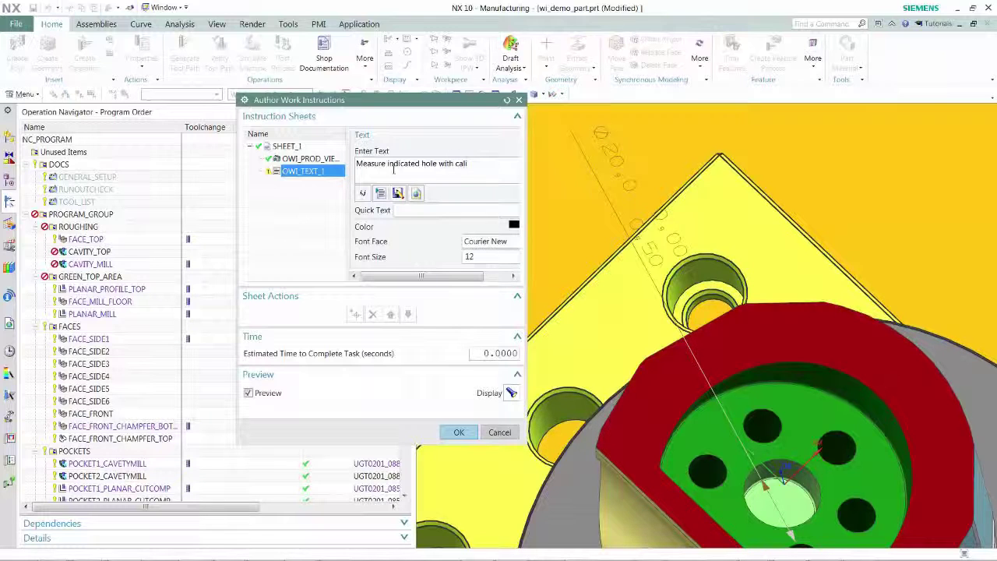
{"action": "type", "text": "ers to verify di"}
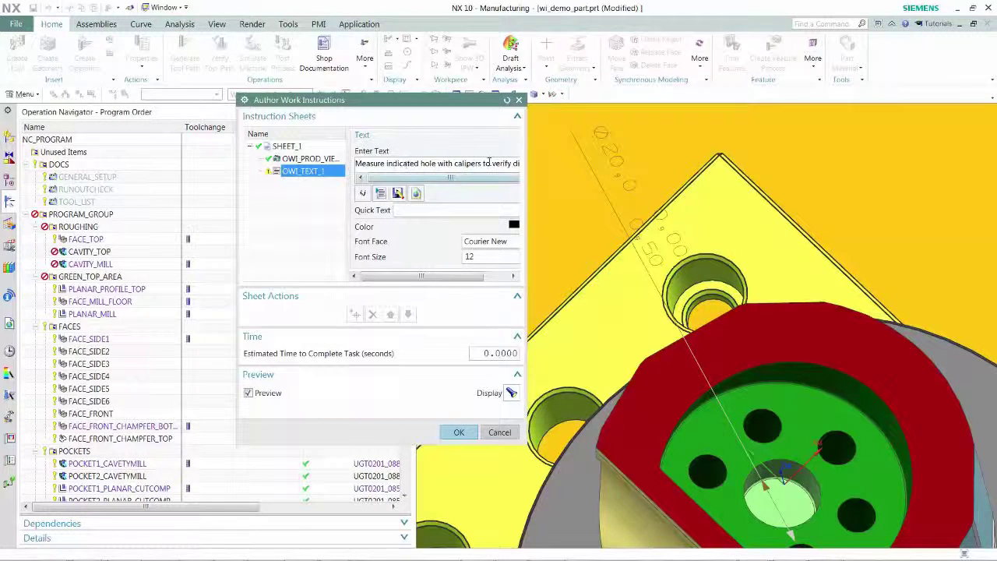
{"action": "left_click_drag", "start_coordinate": [525, 160], "coordinate": [596, 160]}
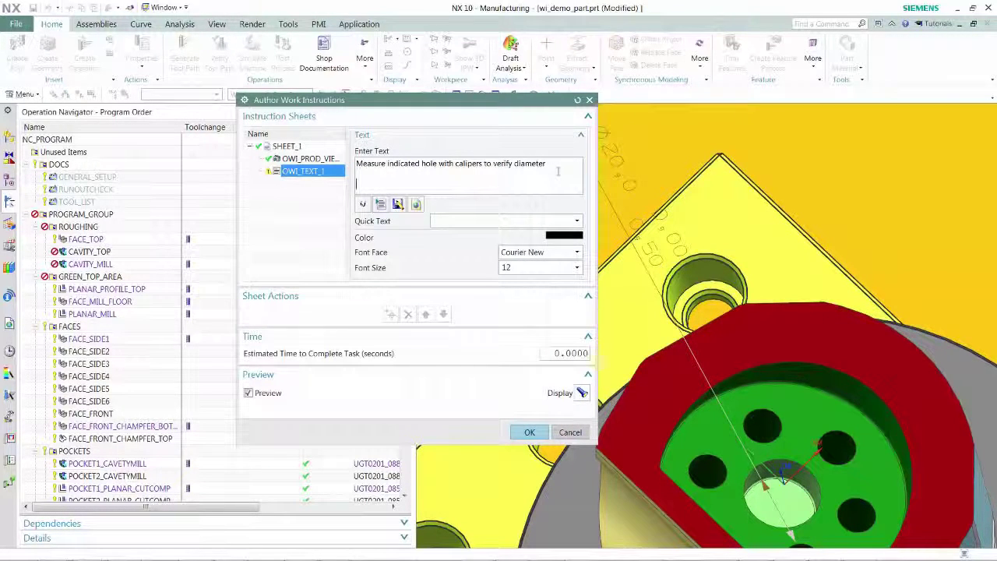
{"action": "type", "text": "For general instructions on"}
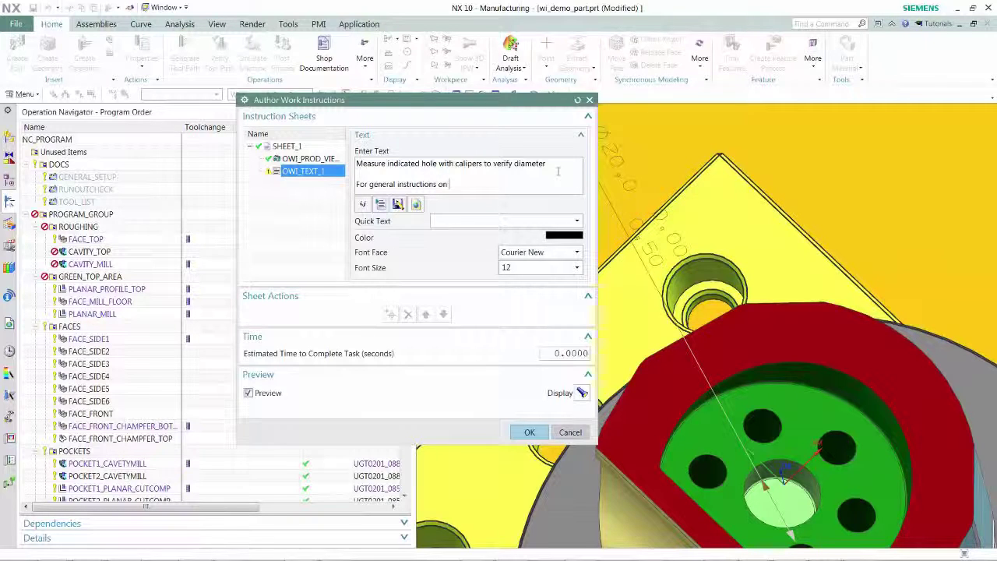
{"action": "type", "text": " measurement technique see this li"}
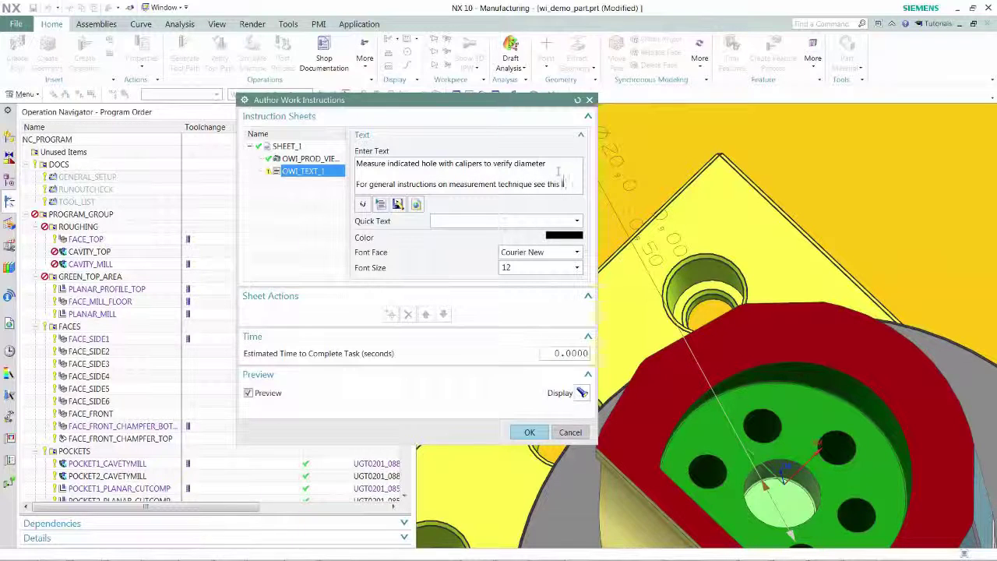
{"action": "key", "text": "BackSpace"}
- Insert a hyperlink named link at the end of the instruction text, with the address mycompany.com/metrology
{"action": "left_click", "coordinate": [416, 204]}
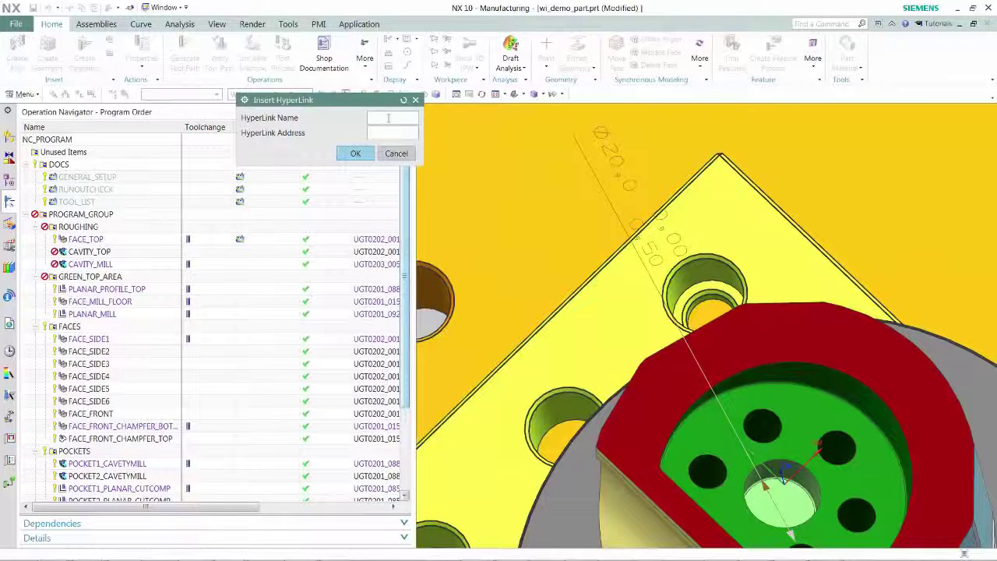
{"action": "type", "text": "link"}
{"action": "type", "text": "mycompany"}
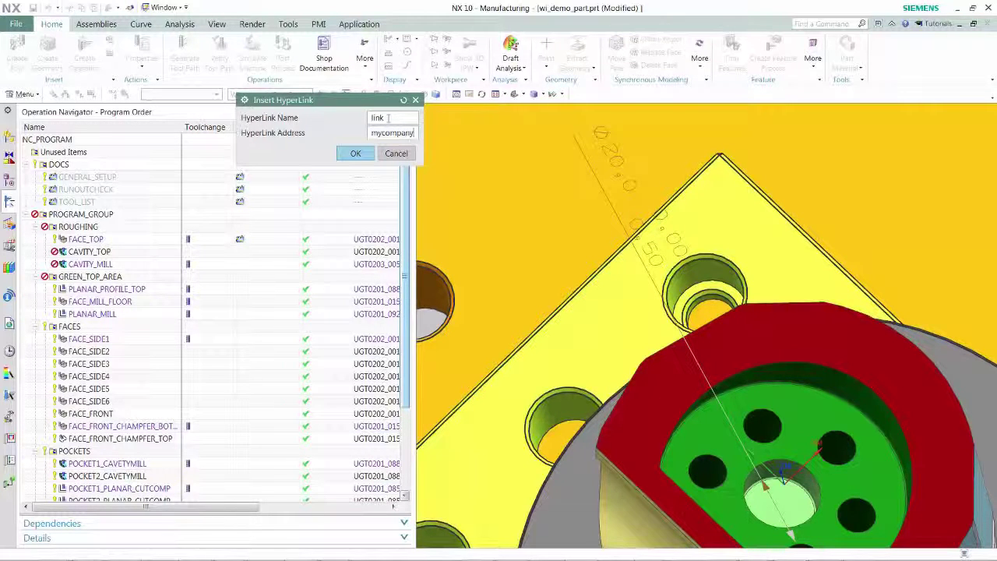
{"action": "type", "text": ".com/metrology"}
{"action": "left_click", "coordinate": [355, 152]}
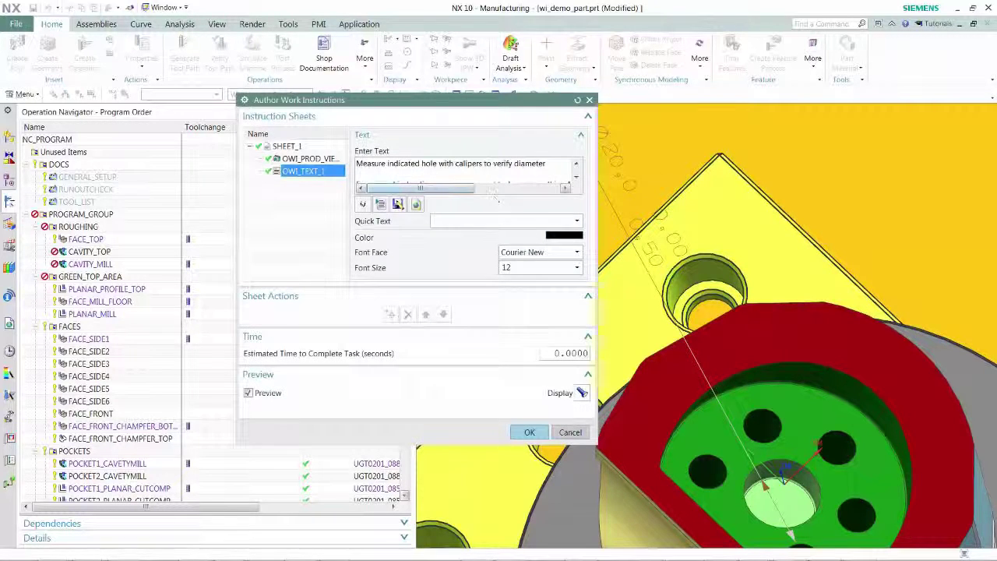
- Preview the manual inspection sheet, accept its work instructions and finish the MANUAL_INSPECTION operation
{"action": "left_click", "coordinate": [582, 392]}
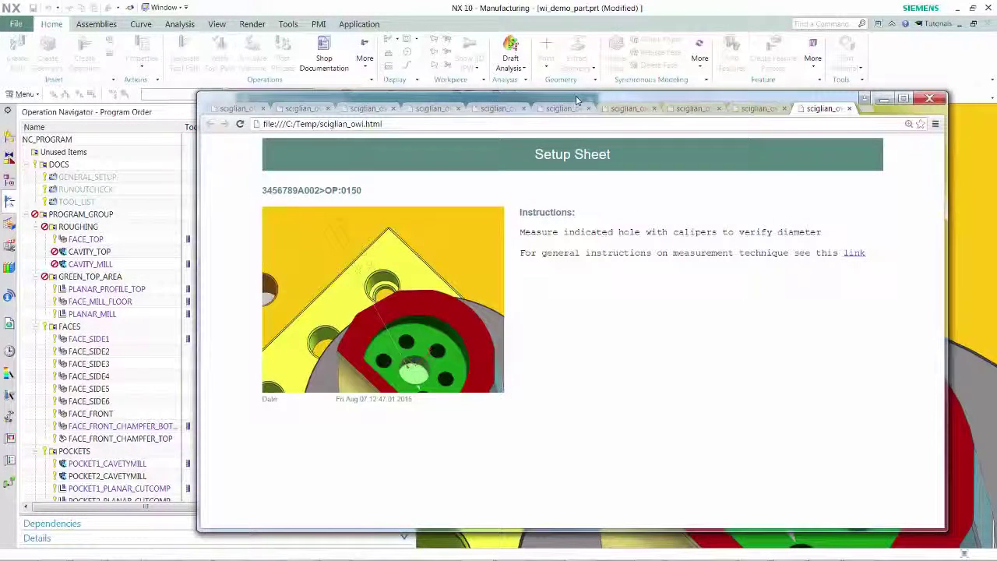
{"action": "left_click_drag", "start_coordinate": [615, 99], "coordinate": [996, 100]}
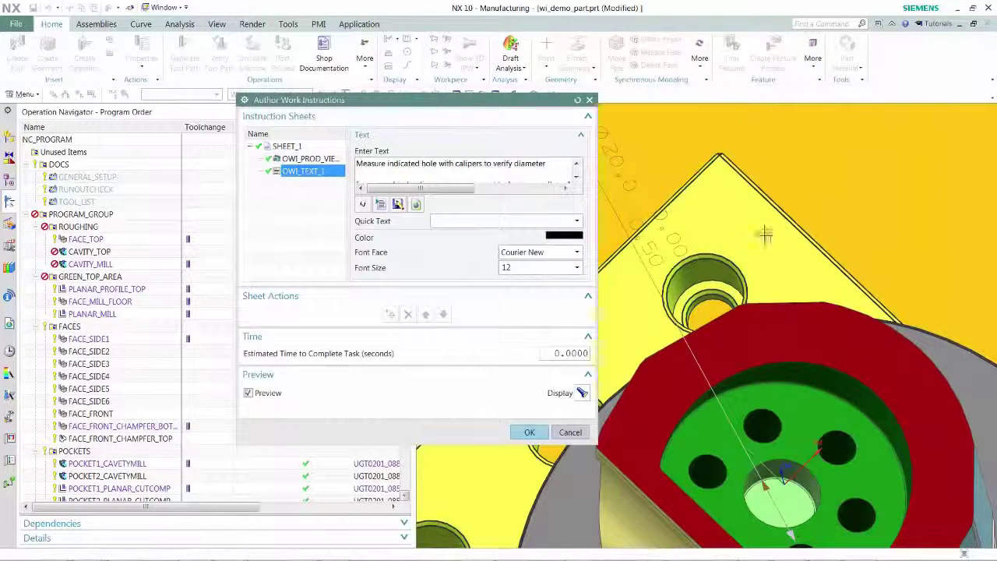
{"action": "left_click", "coordinate": [531, 433]}
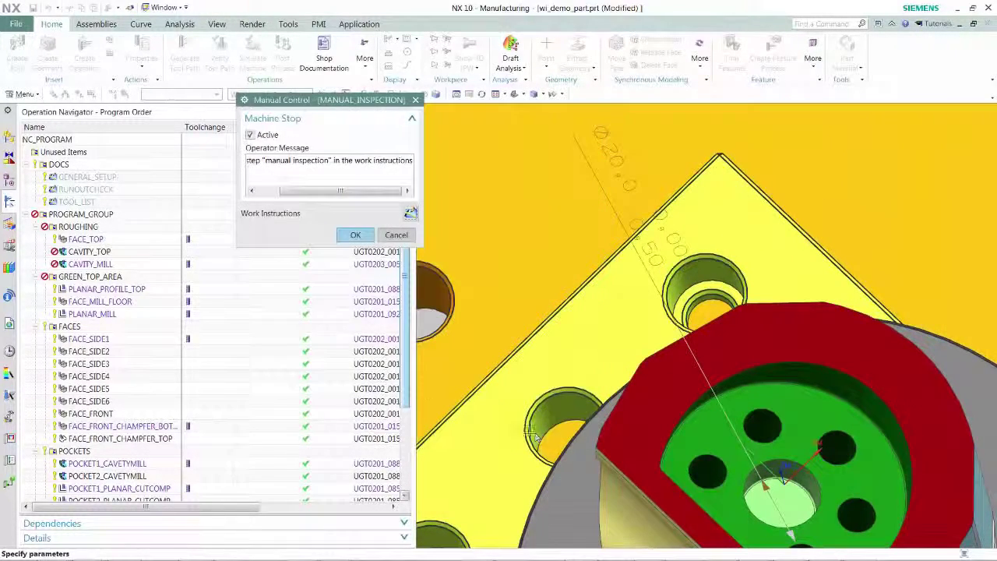
{"action": "left_click", "coordinate": [348, 239]}
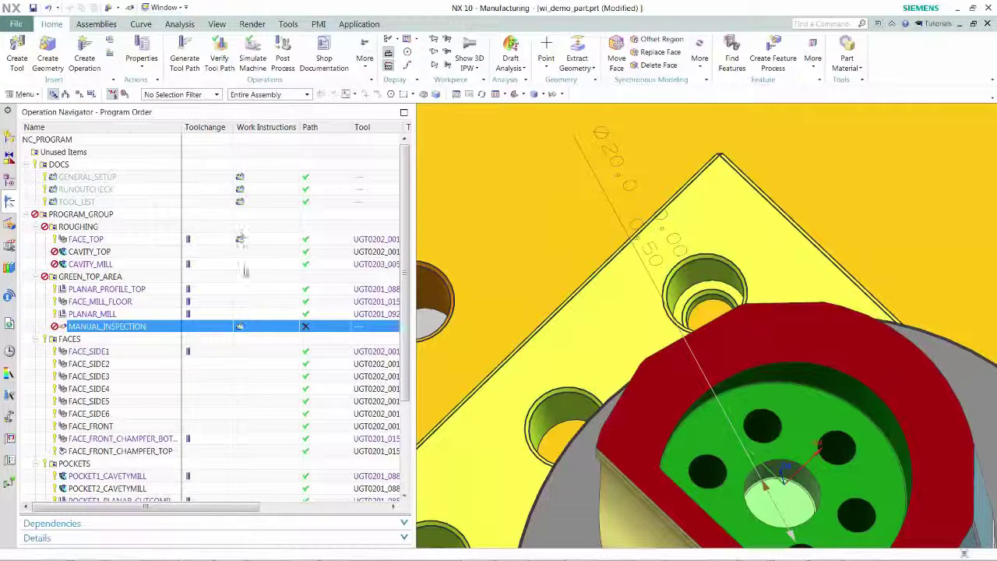
- Filter the program order list to operations that have work instructions, and turn the filter off again after checking it
{"action": "right_click", "coordinate": [158, 127]}
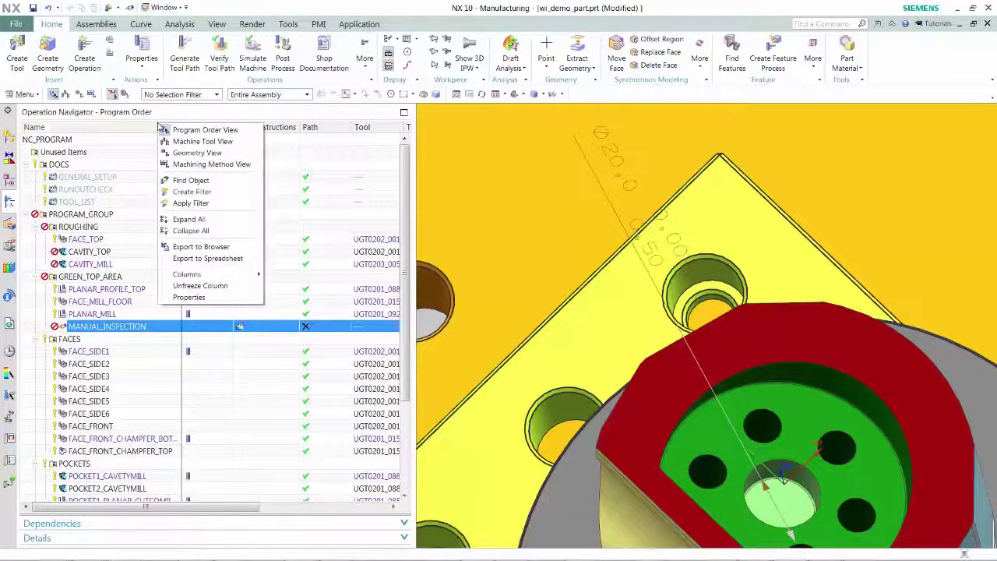
{"action": "left_click", "coordinate": [188, 193]}
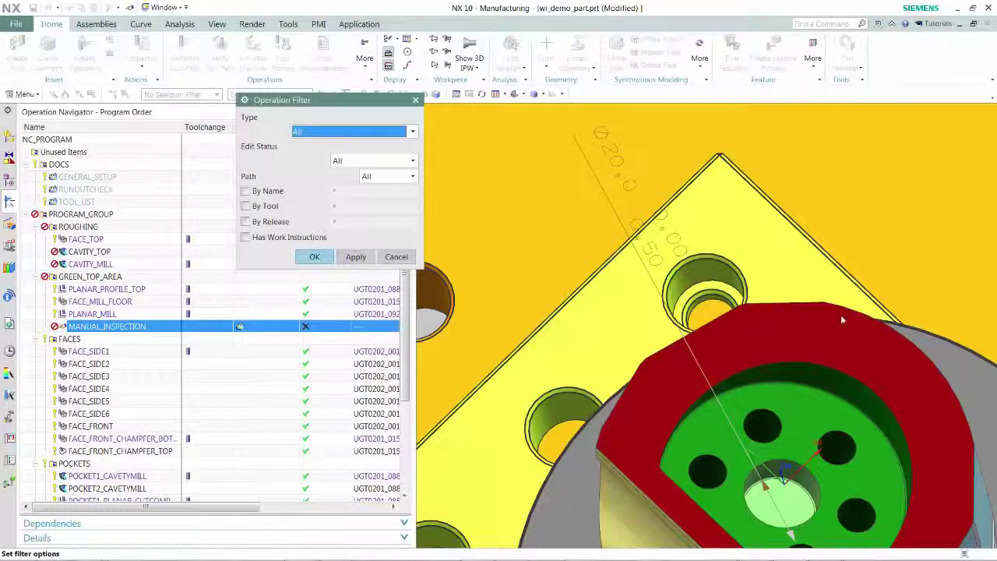
{"action": "left_click", "coordinate": [247, 237]}
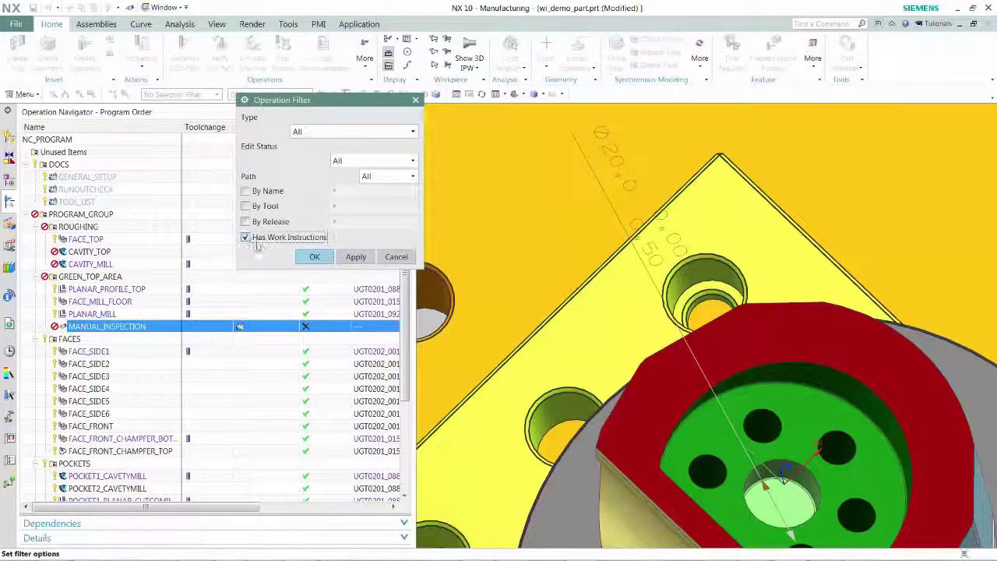
{"action": "left_click", "coordinate": [312, 257]}
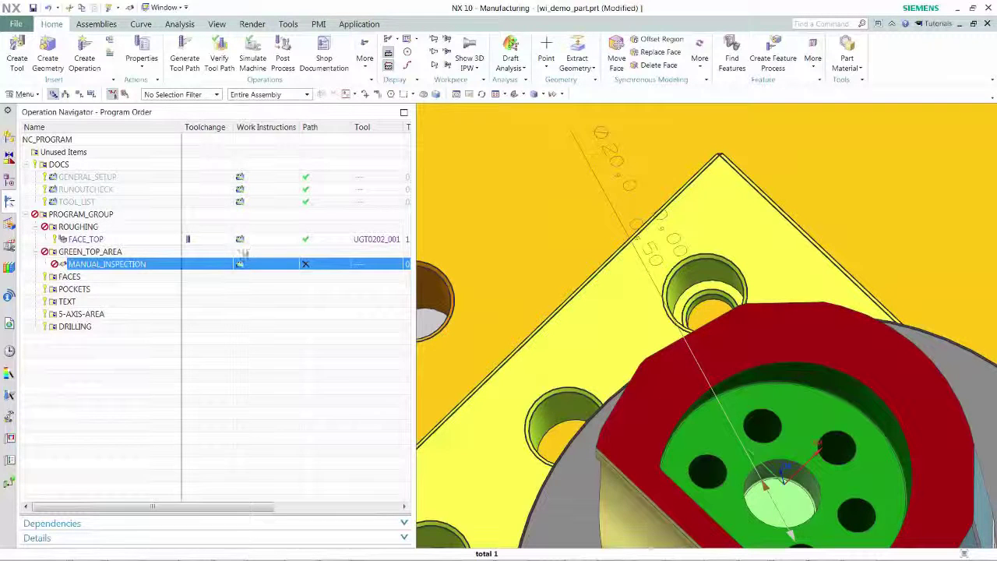
{"action": "right_click", "coordinate": [200, 129]}
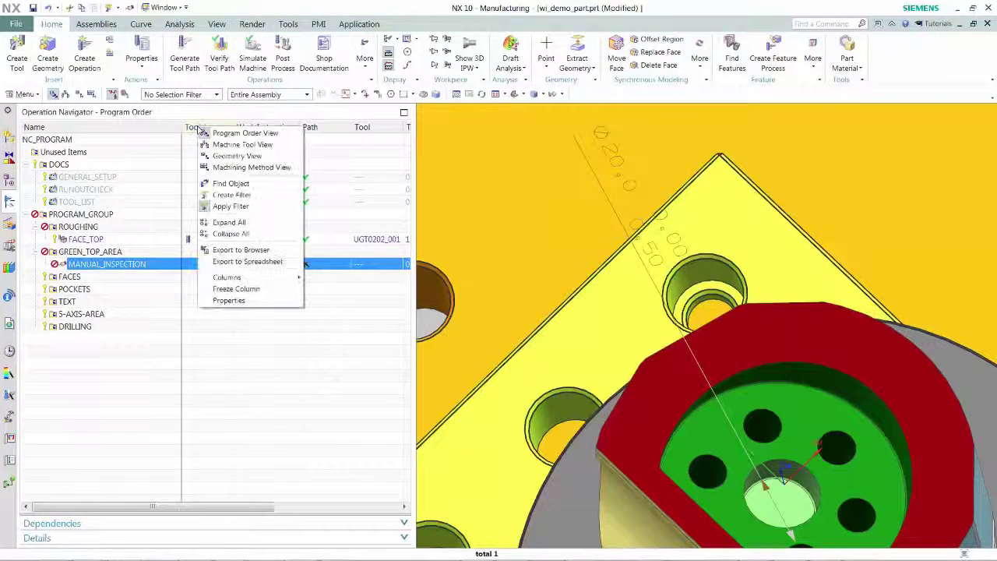
{"action": "left_click", "coordinate": [231, 205]}
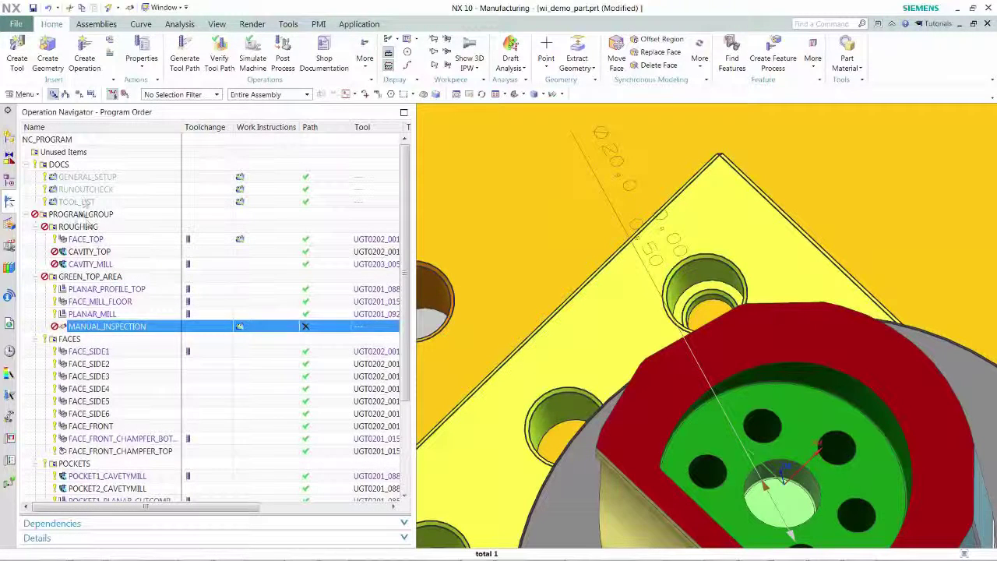
- Publish the work instructions of the whole NC_PROGRAM as a PDF named C:\Temp\129, in landscape Letter format
{"action": "left_click", "coordinate": [65, 142]}
{"action": "right_click", "coordinate": [67, 142]}
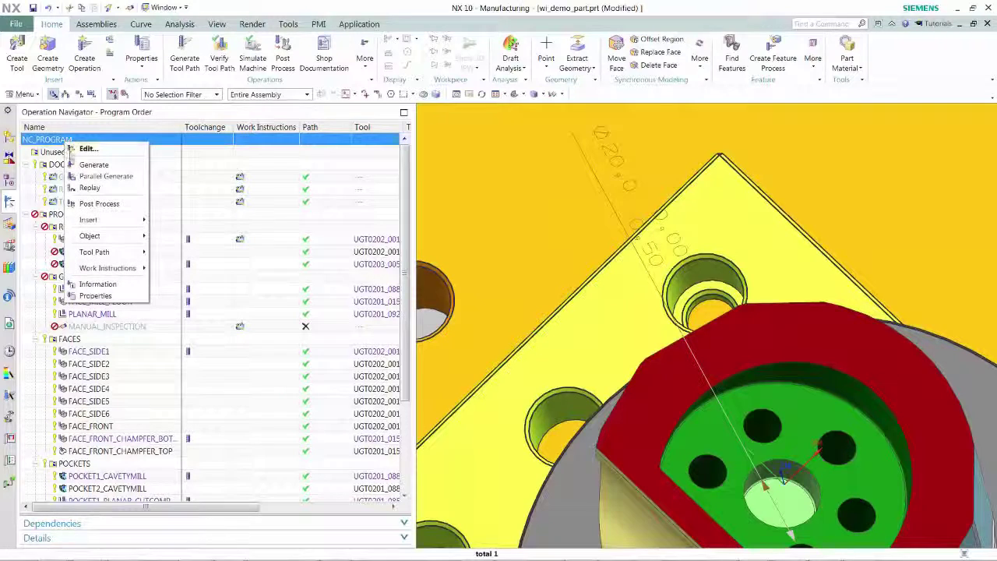
{"action": "mouse_move", "coordinate": [120, 269]}
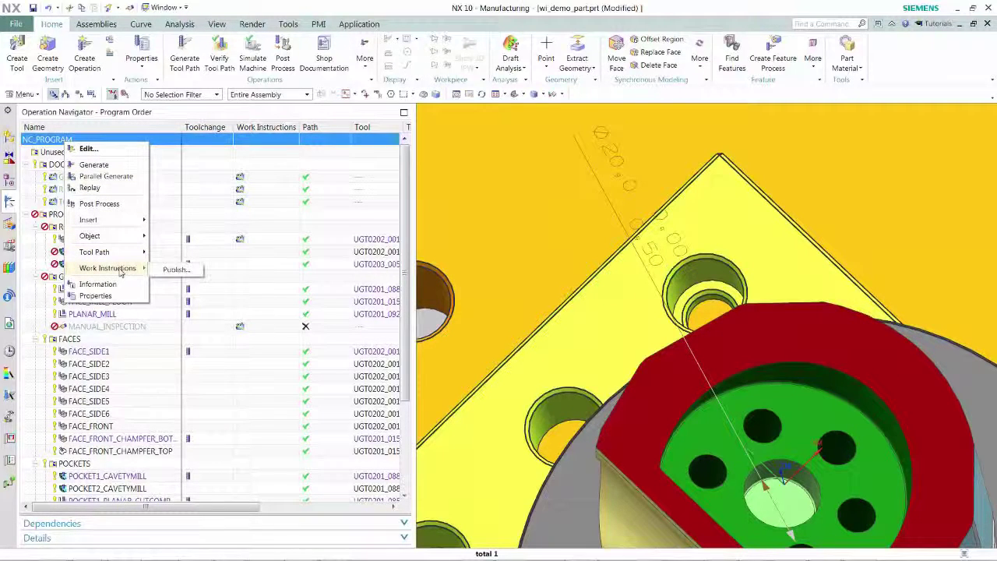
{"action": "left_click", "coordinate": [176, 269]}
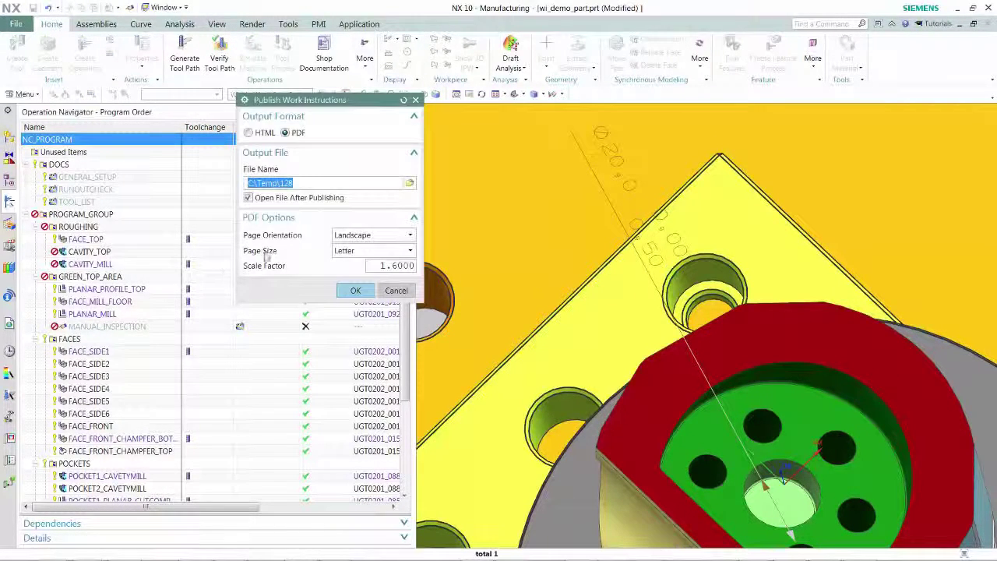
{"action": "left_click", "coordinate": [304, 184]}
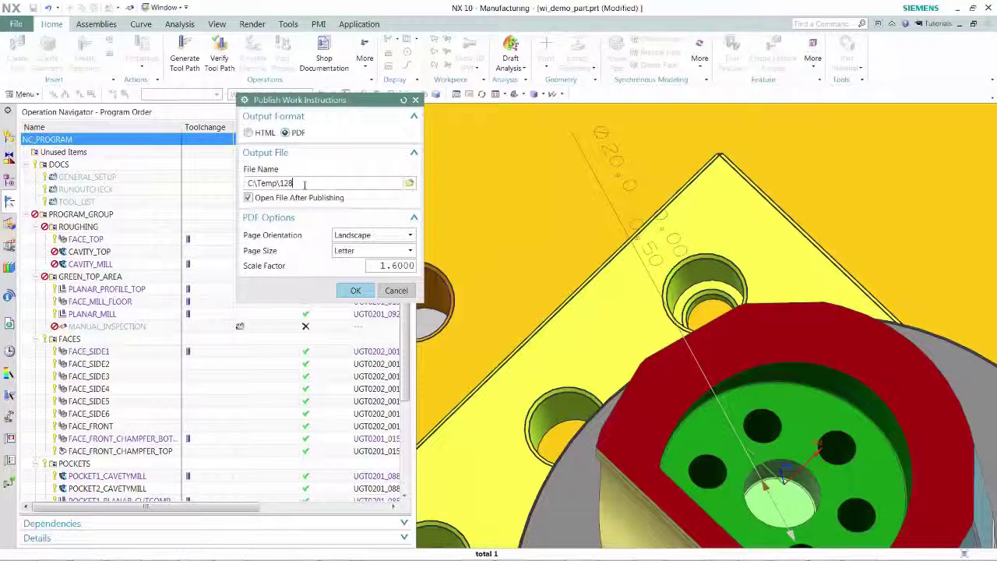
{"action": "key", "text": "BackSpace"}
{"action": "type", "text": "9"}
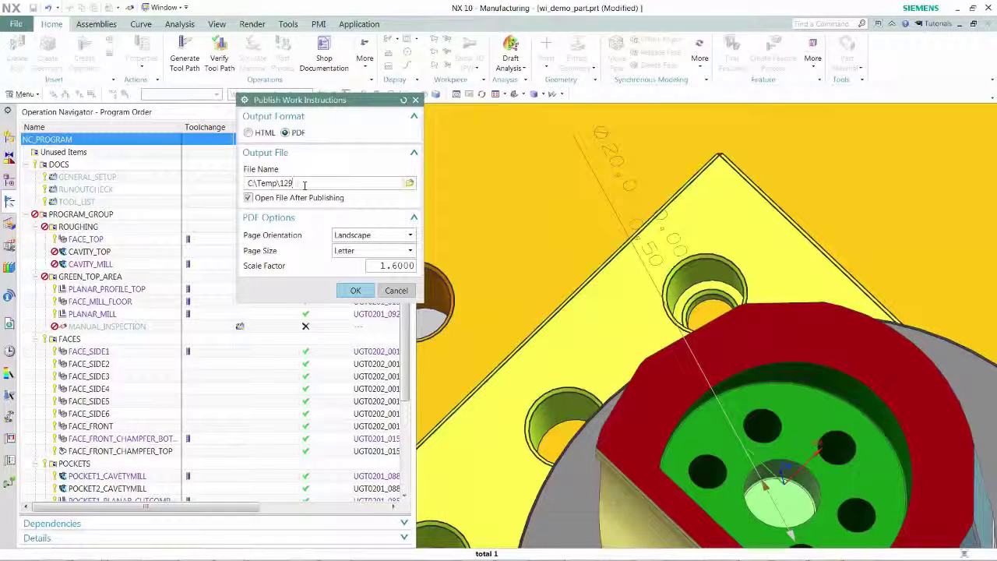
{"action": "left_click", "coordinate": [360, 293]}
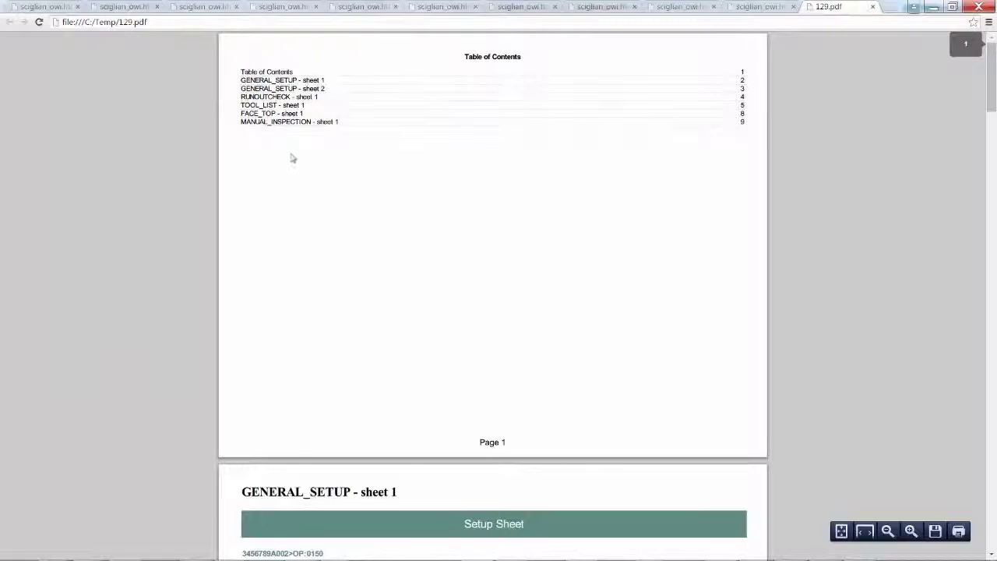
- Review the published PDF from the RUNOUTCHECK sheet through the tool list and FACE_TOP to MANUAL_INSPECTION, and return to NX
{"action": "left_click", "coordinate": [271, 97]}
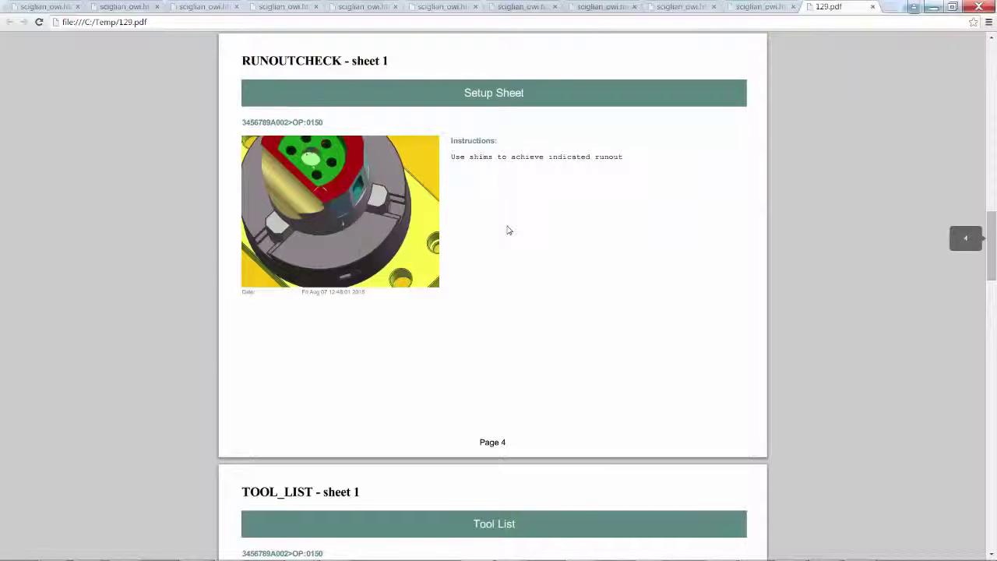
{"action": "scroll", "coordinate": [502, 230], "scroll_direction": "down", "scroll_amount": 4}
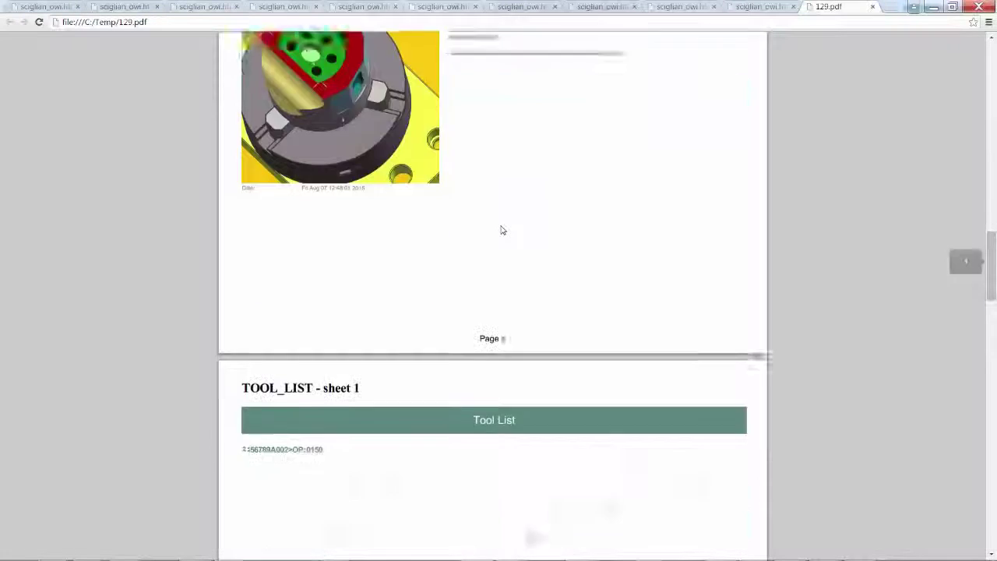
{"action": "scroll", "coordinate": [502, 230], "scroll_direction": "down", "scroll_amount": 7}
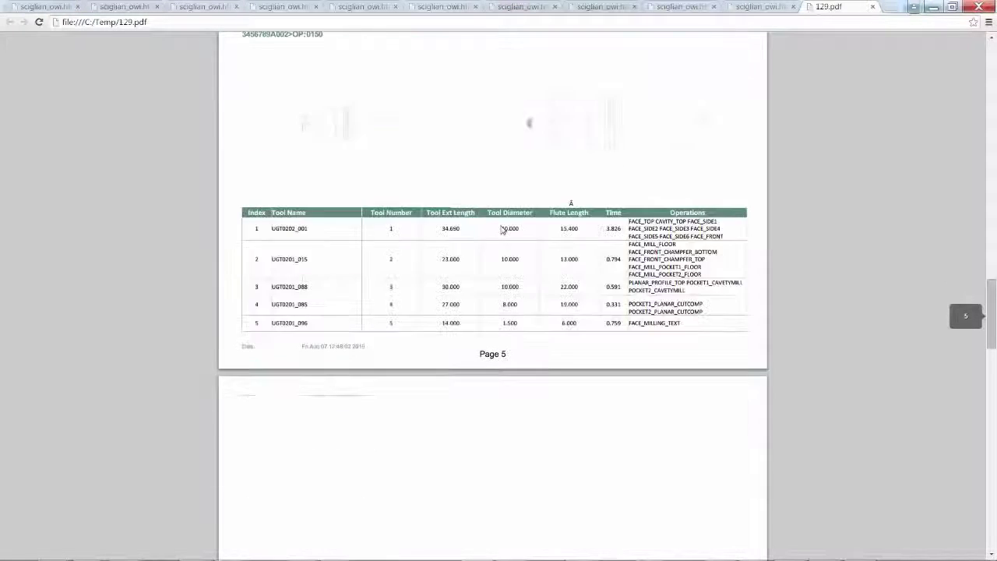
{"action": "scroll", "coordinate": [502, 230], "scroll_direction": "down", "scroll_amount": 7}
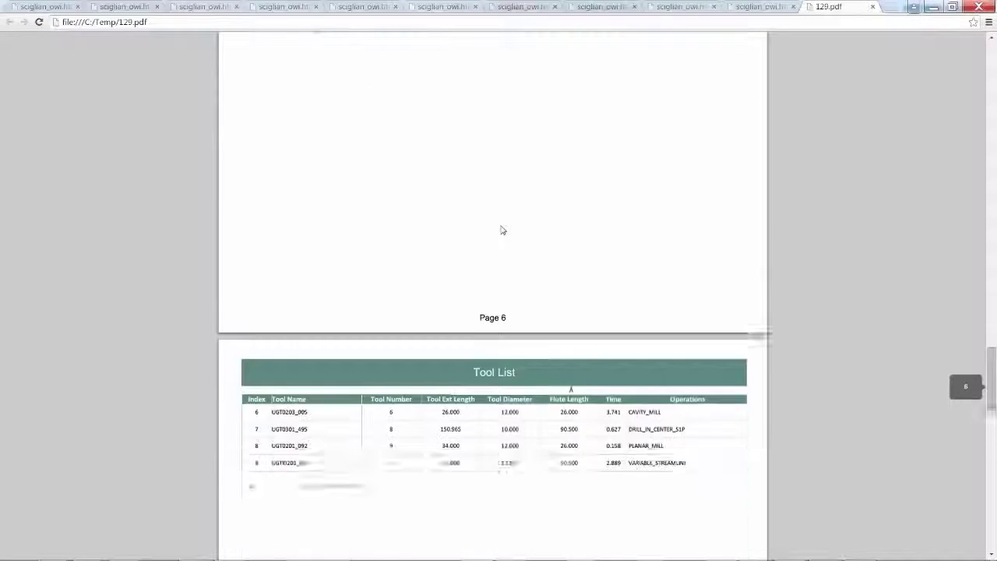
{"action": "scroll", "coordinate": [502, 230], "scroll_direction": "down", "scroll_amount": 3}
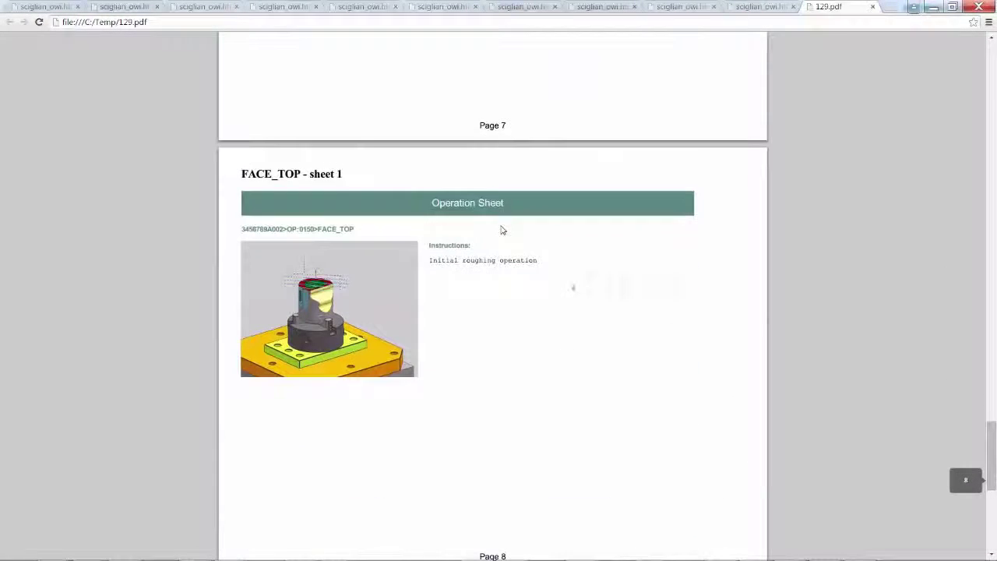
{"action": "scroll", "coordinate": [501, 230], "scroll_direction": "down", "scroll_amount": 2}
{"action": "scroll", "coordinate": [501, 230], "scroll_direction": "down", "scroll_amount": 1}
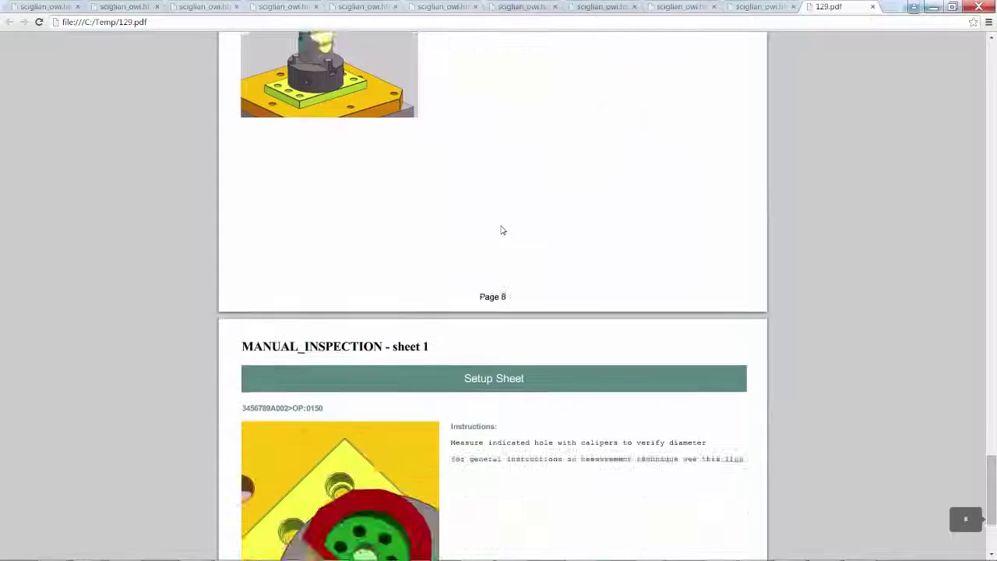
{"action": "scroll", "coordinate": [501, 230], "scroll_direction": "down", "scroll_amount": 2}
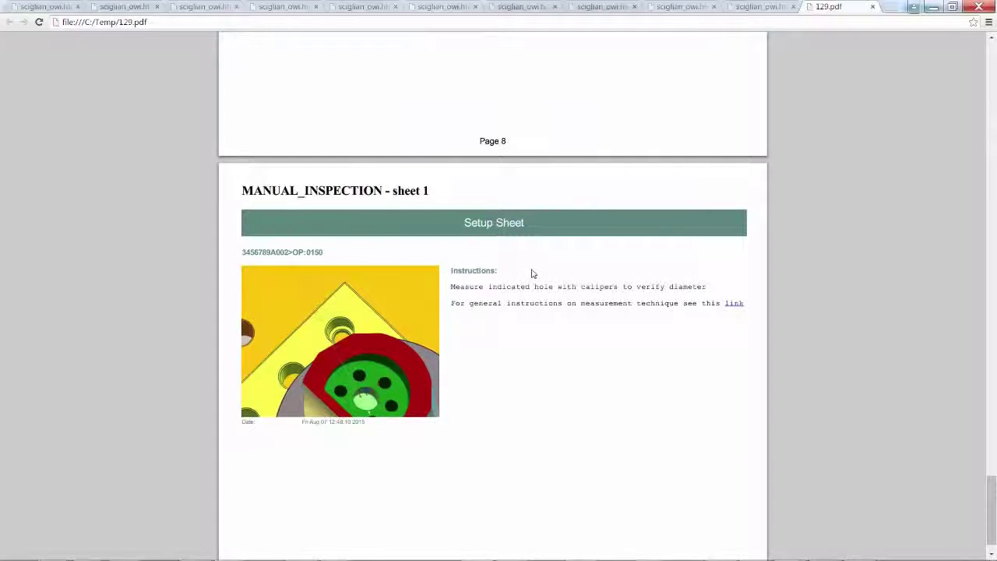
{"action": "scroll", "coordinate": [532, 273], "scroll_direction": "down", "scroll_amount": 1}
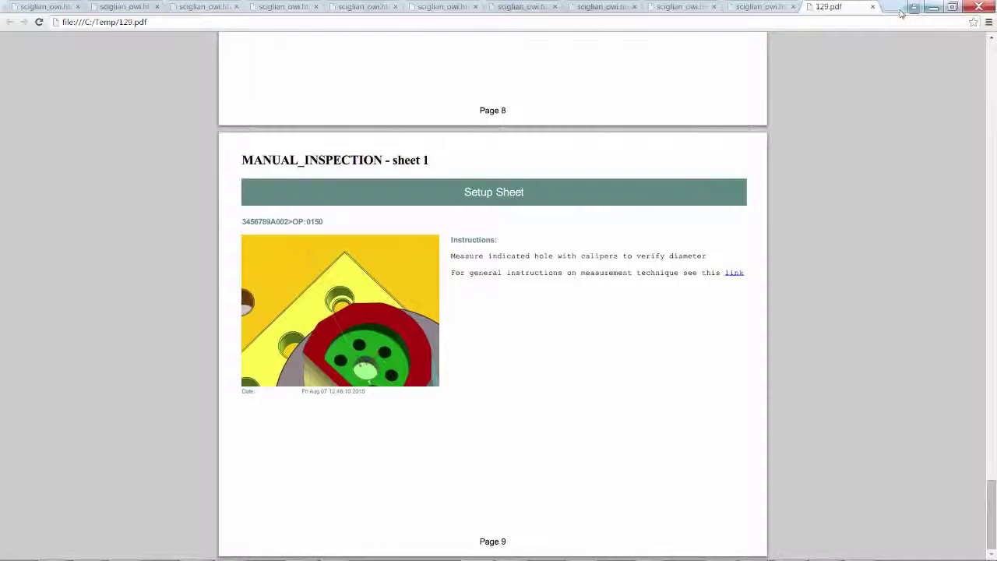
{"action": "left_click", "coordinate": [932, 7]}
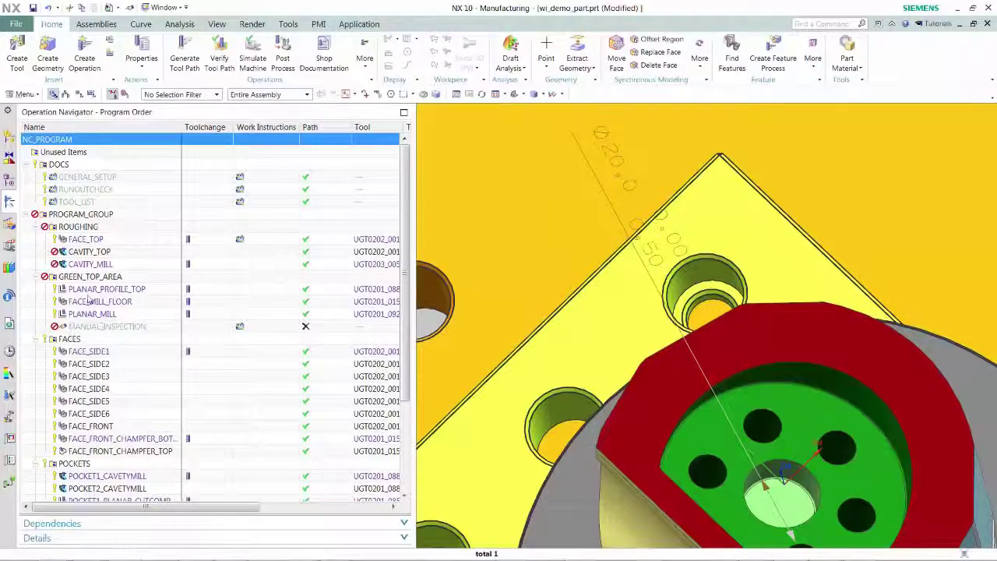
- Set the FACE_TOP operation's stepover to 25 percent of flat diameter, regenerate its tool path and accept the operation
{"action": "left_click", "coordinate": [79, 240]}
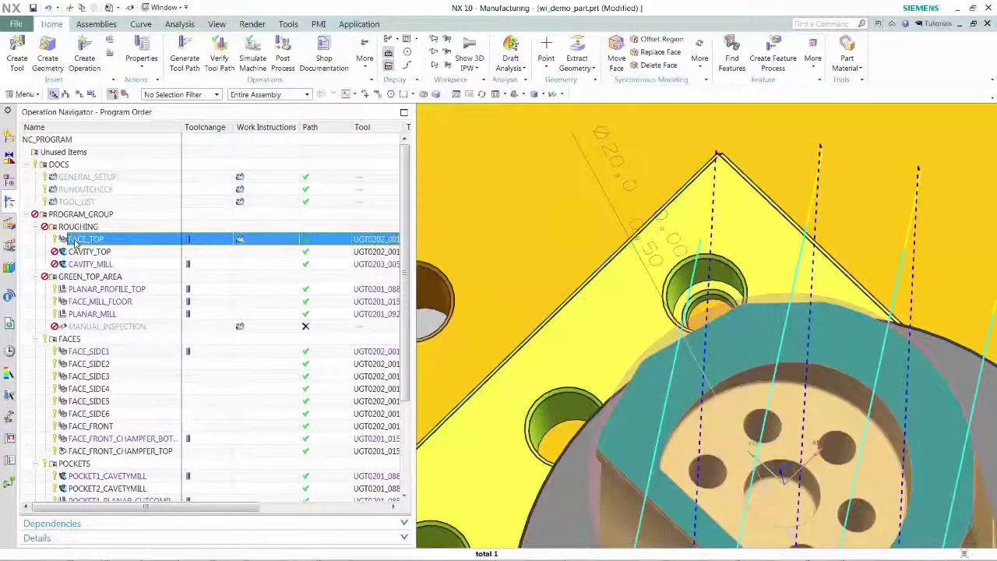
{"action": "scroll", "coordinate": [697, 322], "scroll_direction": "down", "scroll_amount": 4}
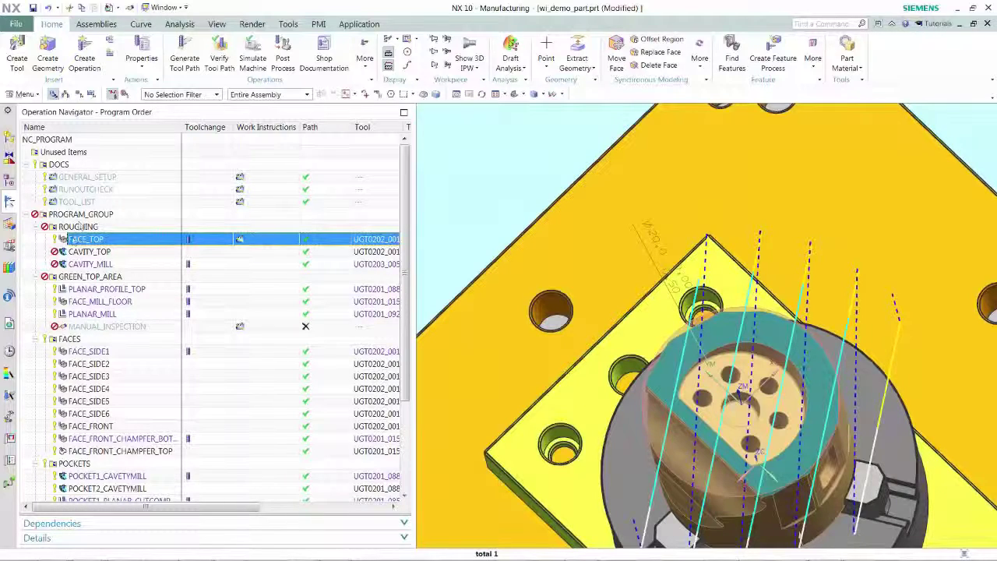
{"action": "double_click", "coordinate": [70, 240]}
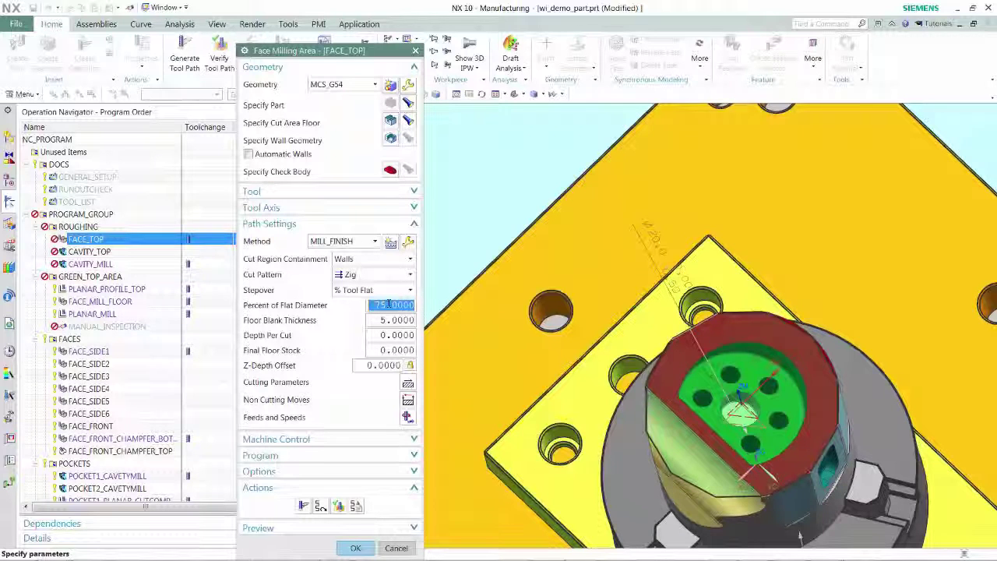
{"action": "type", "text": "25"}
{"action": "key", "text": "Tab"}
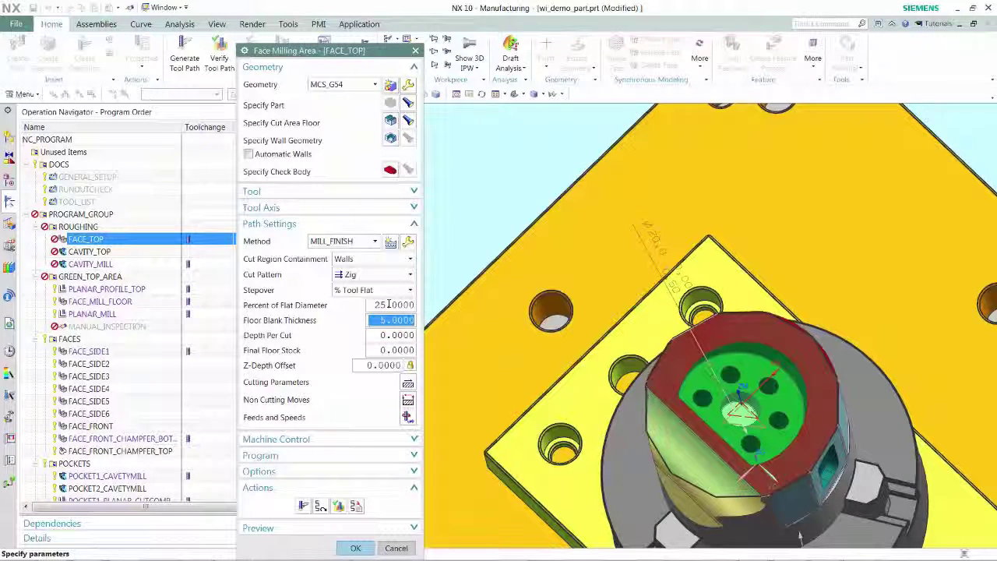
{"action": "type", "text": "0"}
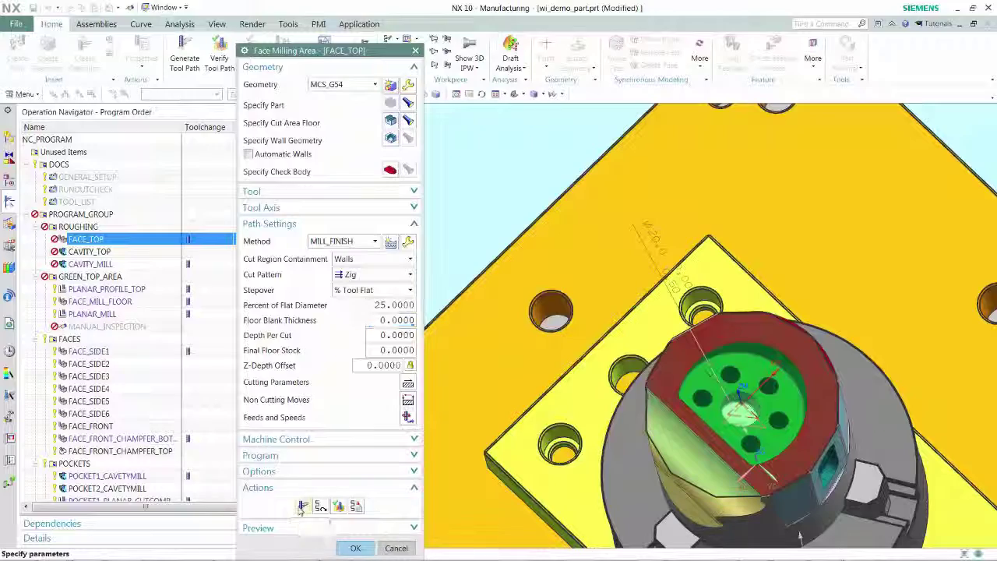
{"action": "left_click", "coordinate": [302, 508]}
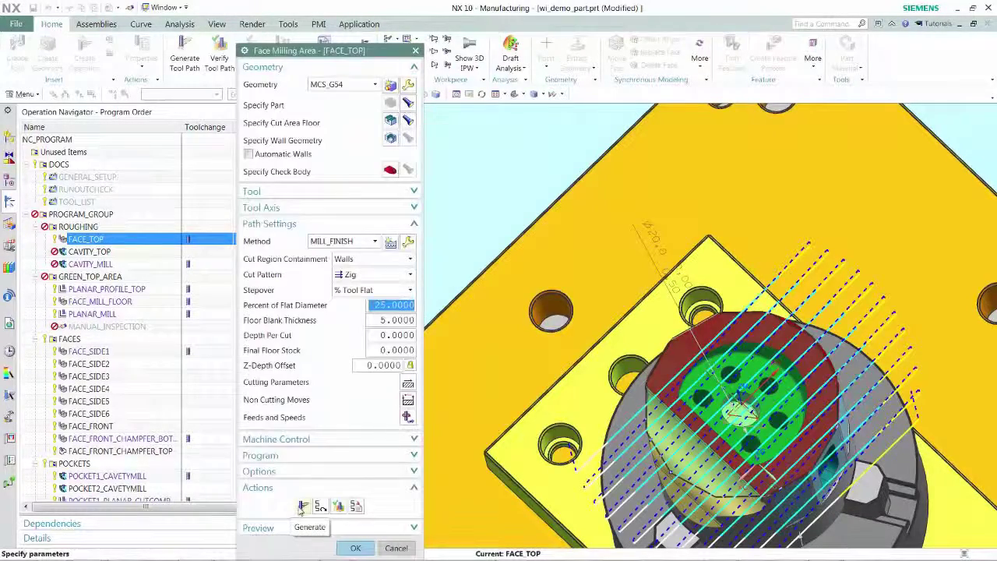
{"action": "left_click", "coordinate": [356, 548]}
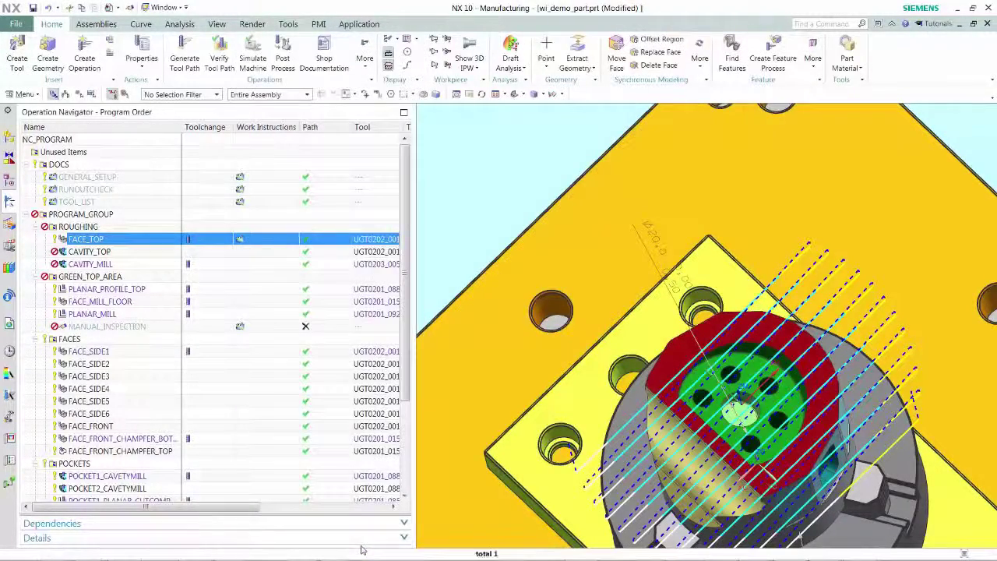
- Publish the work instructions of the whole NC_PROGRAM as a PDF named C:\Temp\130 and go to its FACE_TOP sheet
{"action": "left_click", "coordinate": [47, 140]}
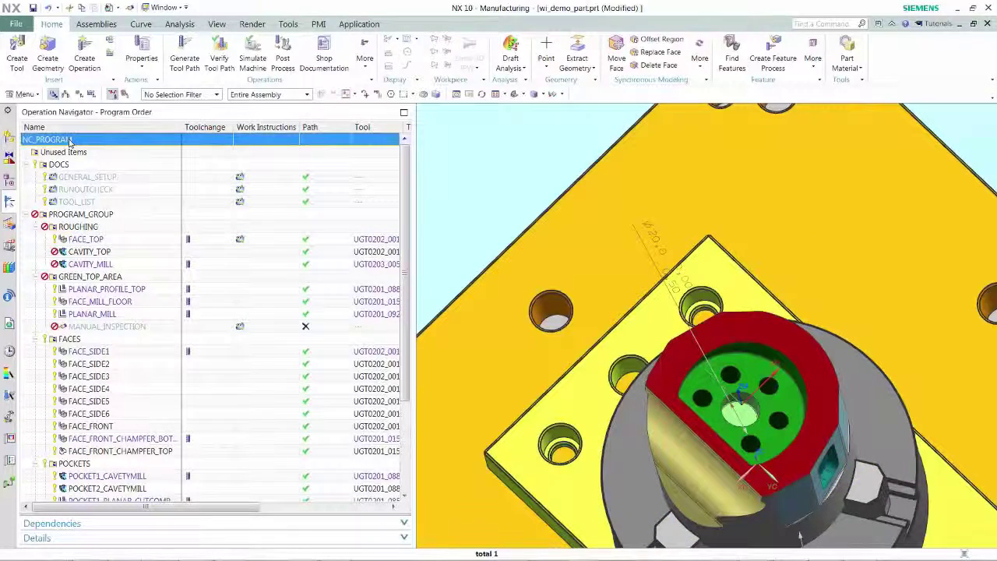
{"action": "right_click", "coordinate": [68, 140]}
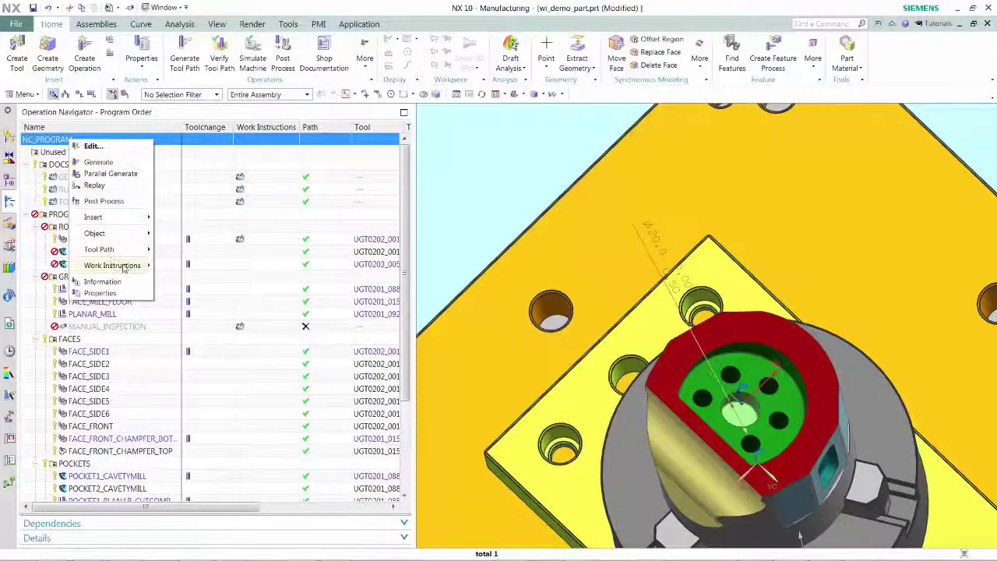
{"action": "mouse_move", "coordinate": [129, 265]}
{"action": "left_click", "coordinate": [181, 266]}
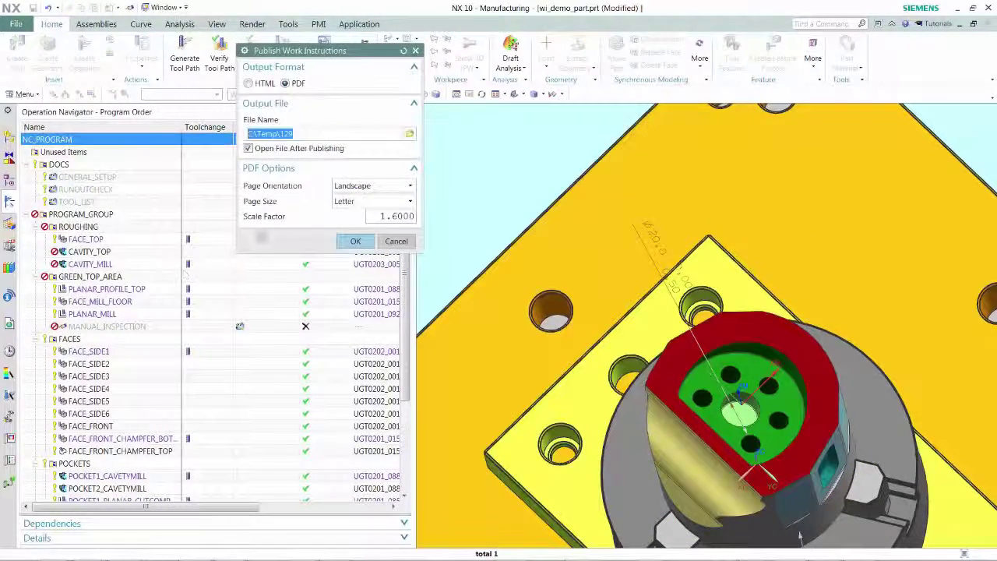
{"action": "left_click", "coordinate": [326, 138]}
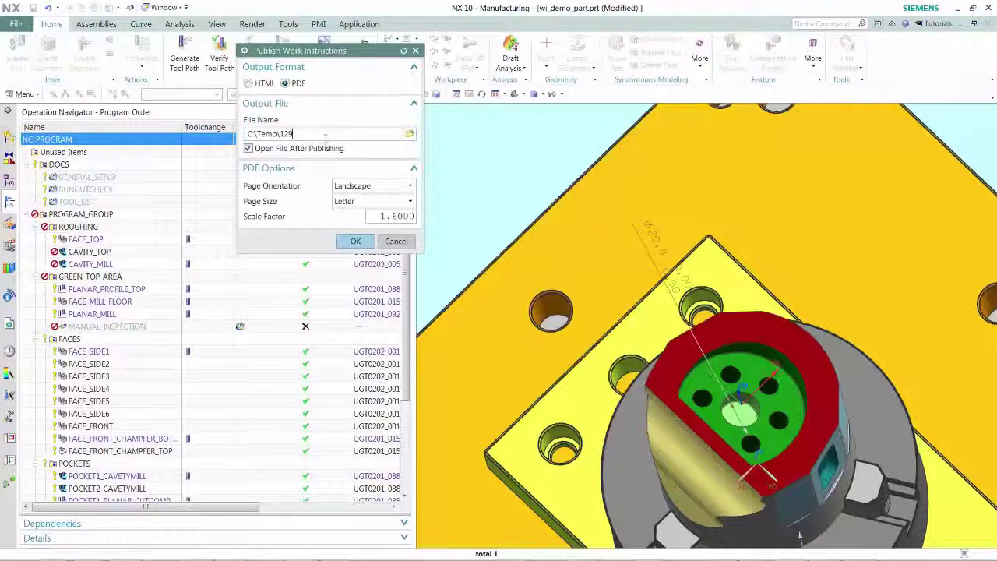
{"action": "key", "text": "BackSpace"}
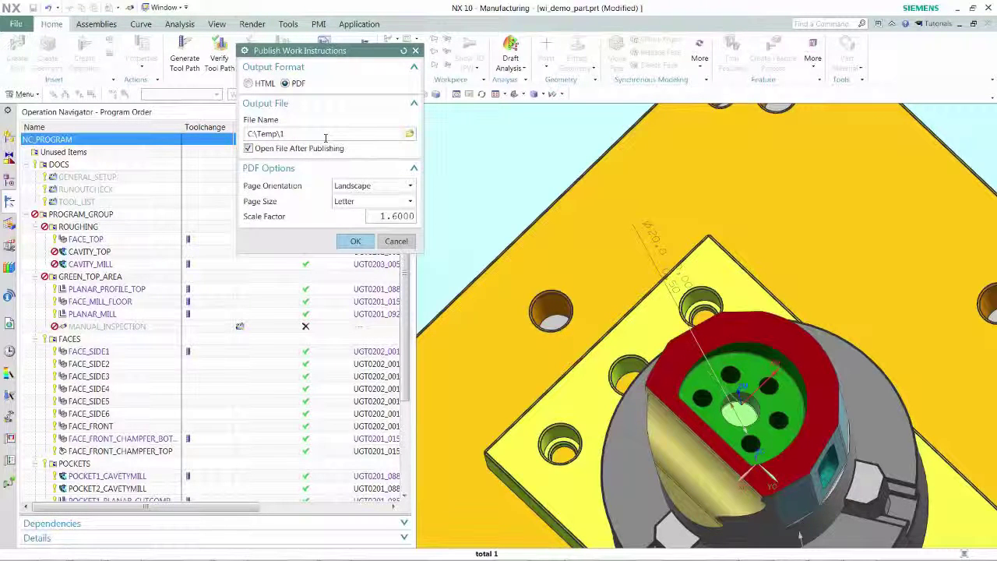
{"action": "type", "text": "30"}
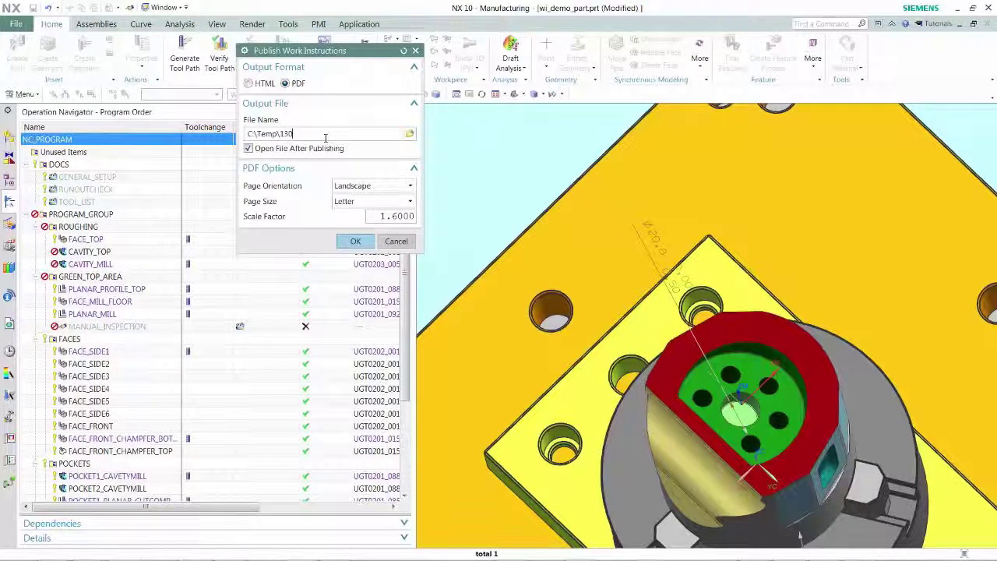
{"action": "left_click", "coordinate": [357, 242]}
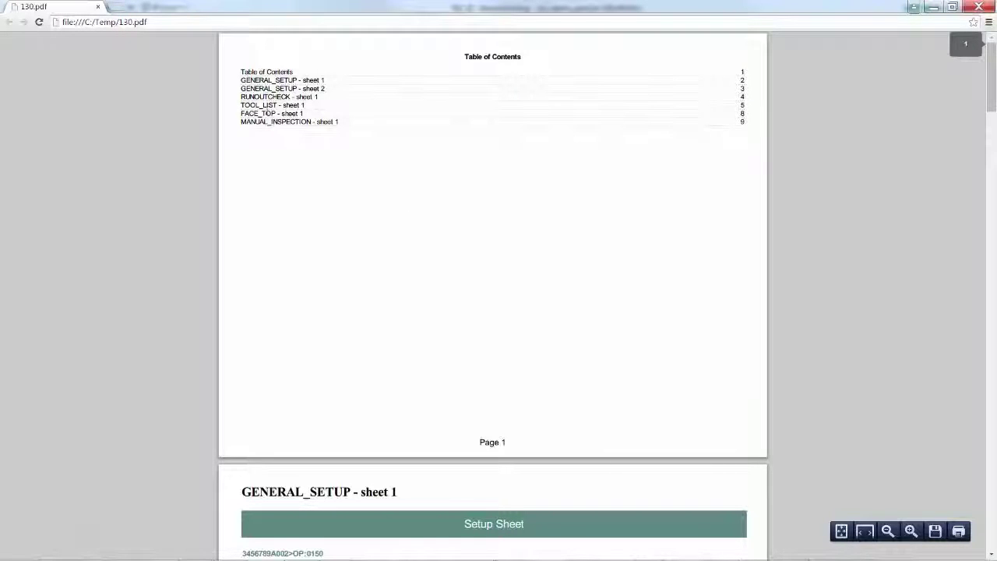
{"action": "left_click", "coordinate": [267, 114]}
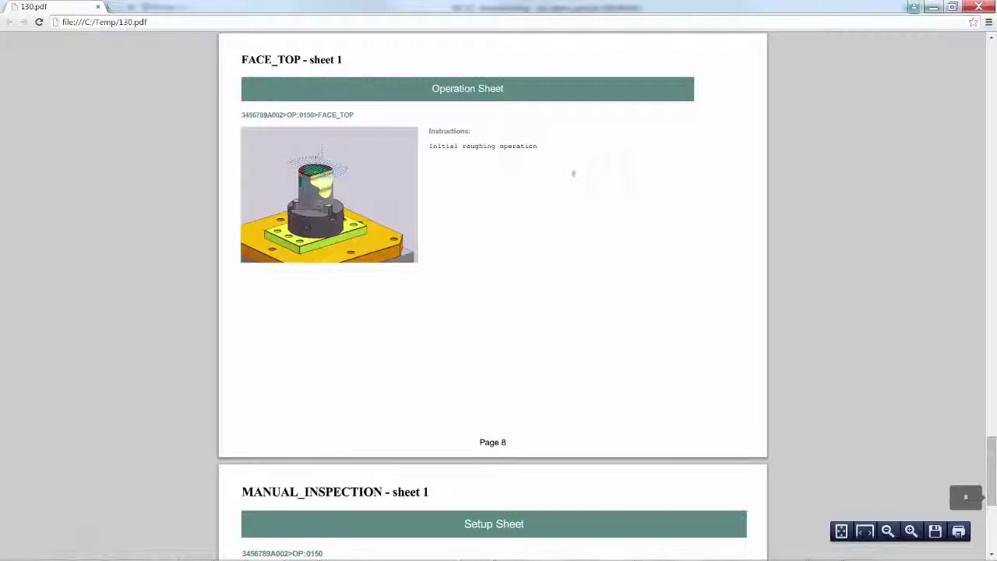